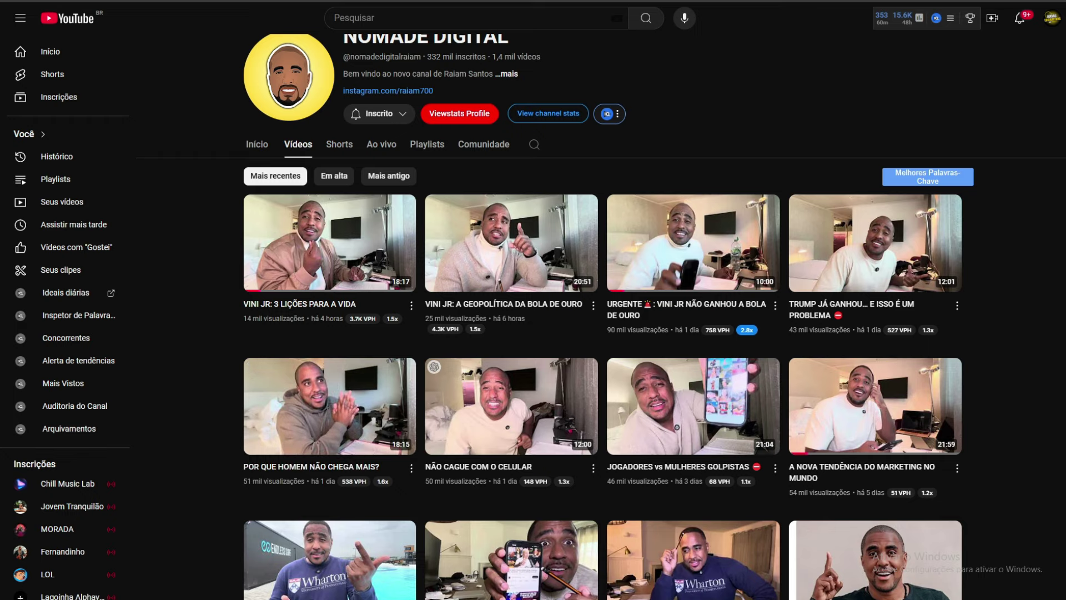
scroll(602, 317, "up", 1)
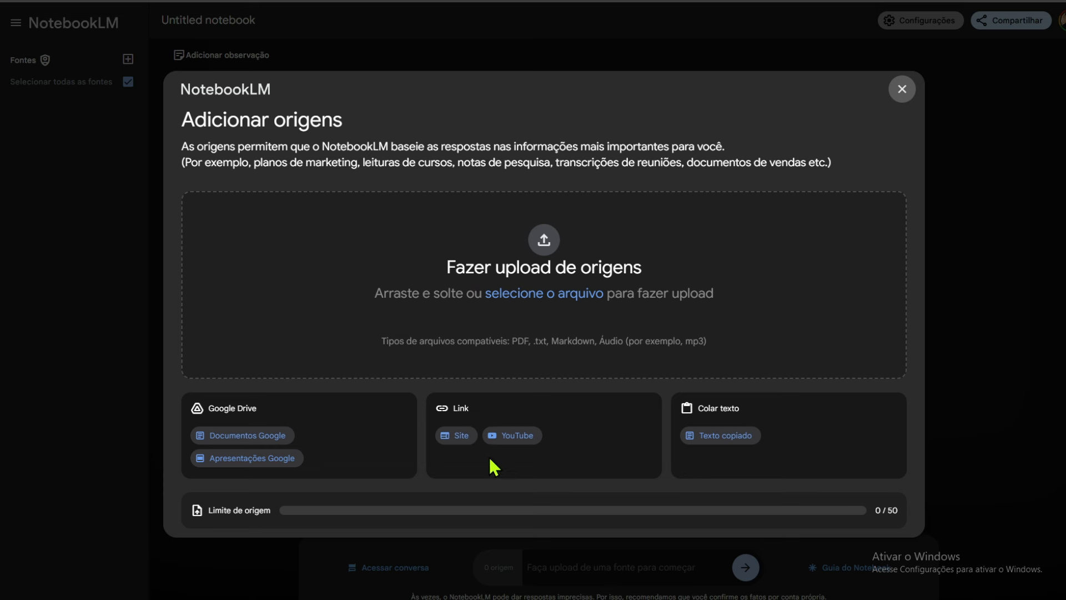
left_click(508, 437)
left_click(358, 239)
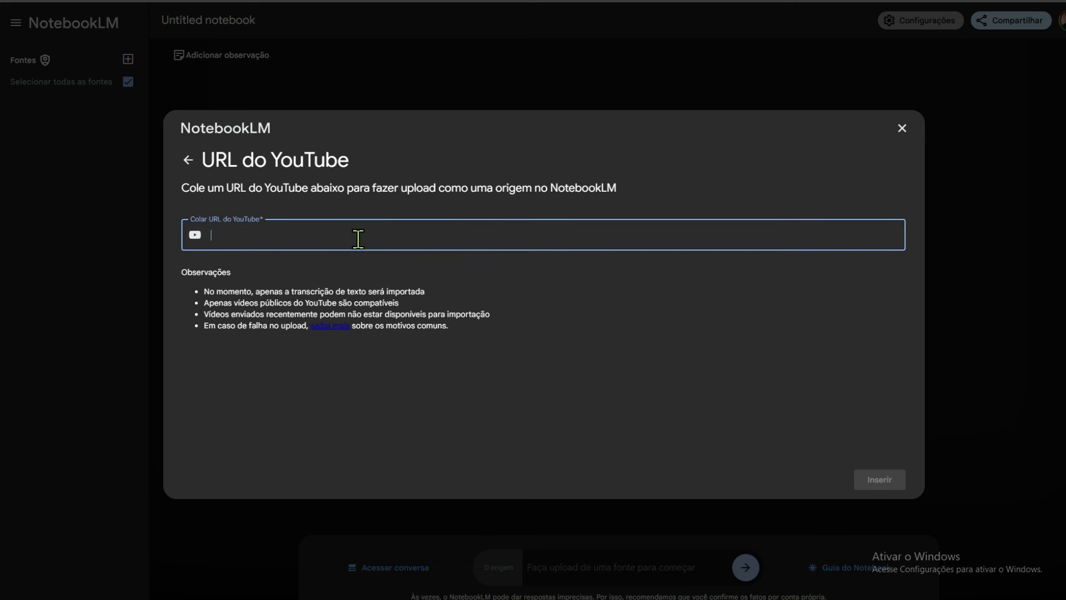
key("ctrl+v")
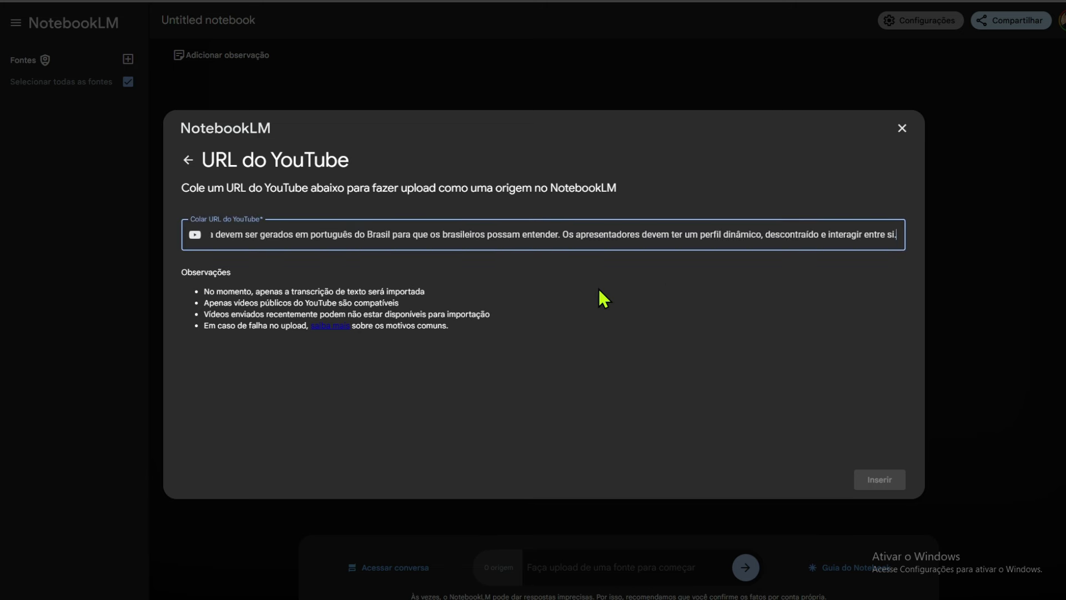
key("ctrl+a")
key("BackSpace")
key("ctrl+Tab")
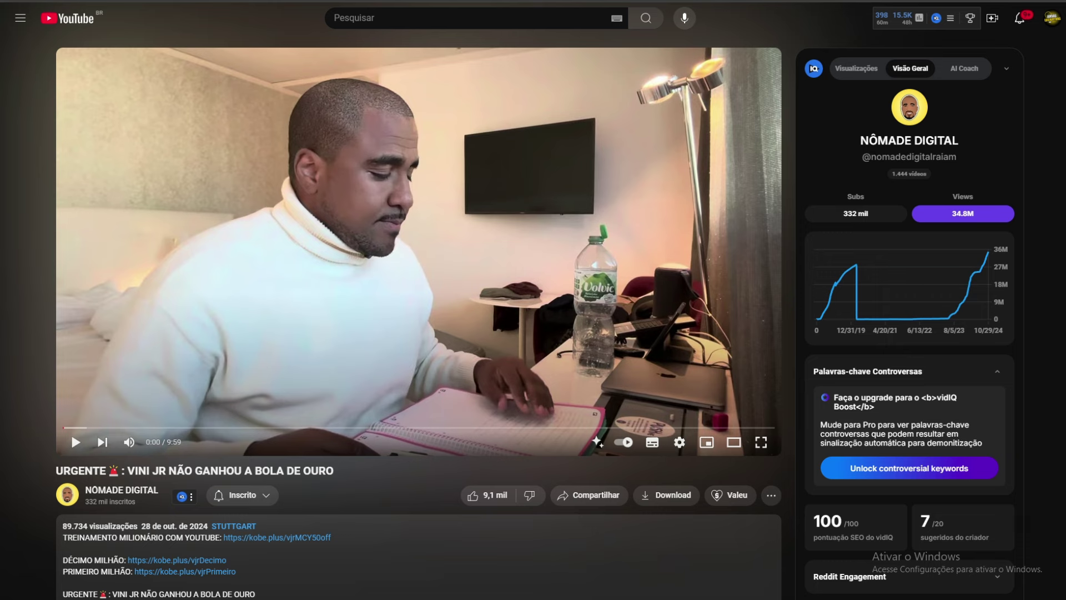
key("ctrl+shift+Tab")
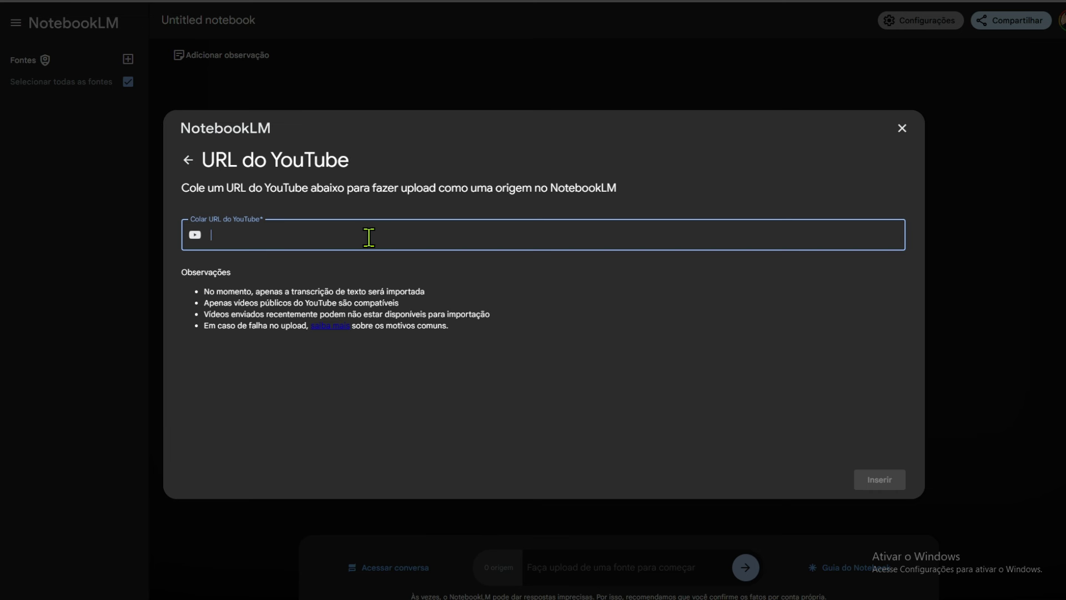
type("https://www.youtube.com/watch?v=Ccor4IVUHiE")
left_click(871, 486)
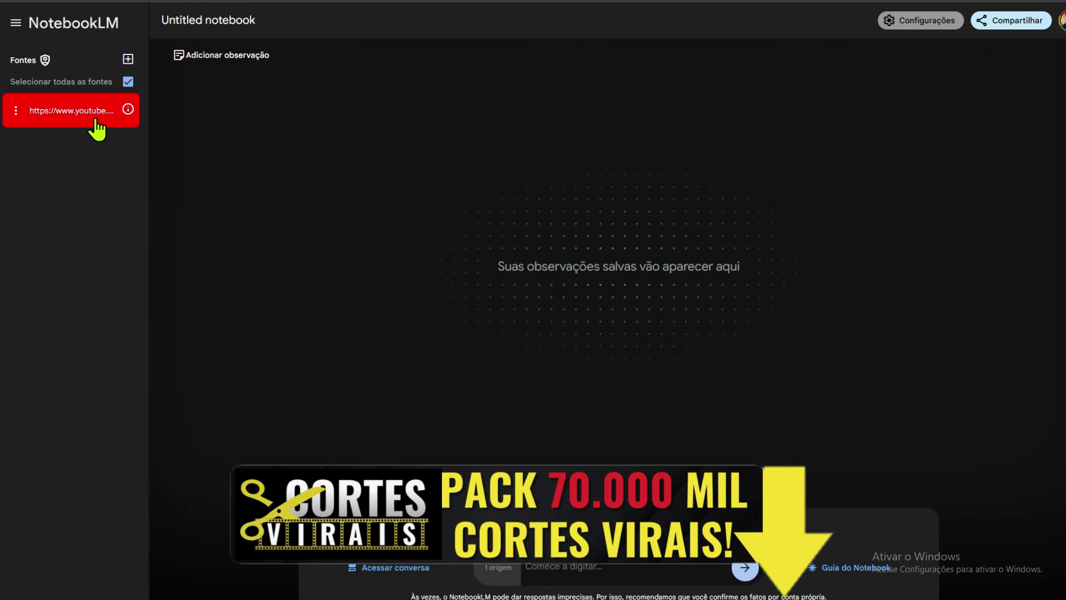
mouse_move(125, 115)
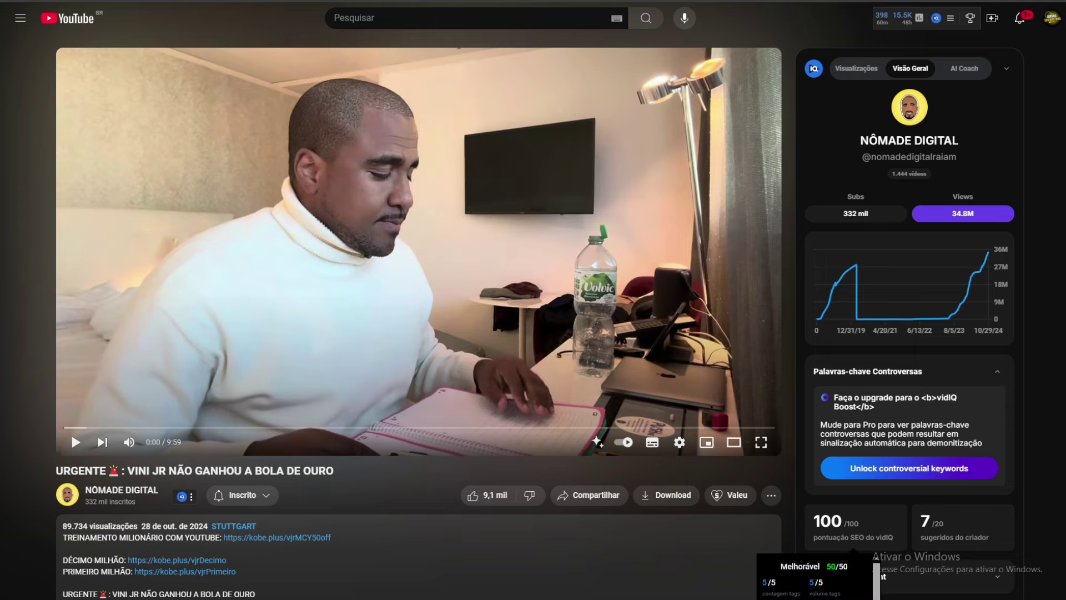
- Switch to the video's YouTube page and examine its automatically generated Portuguese transcript
scroll(417, 333, "down", 5)
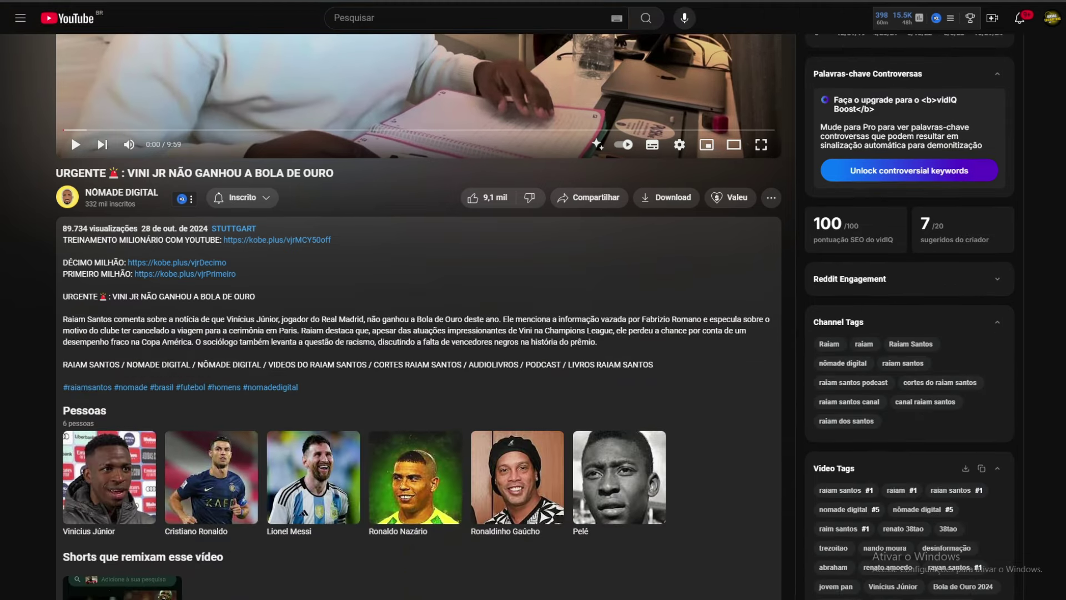
scroll(658, 247, "down", 4)
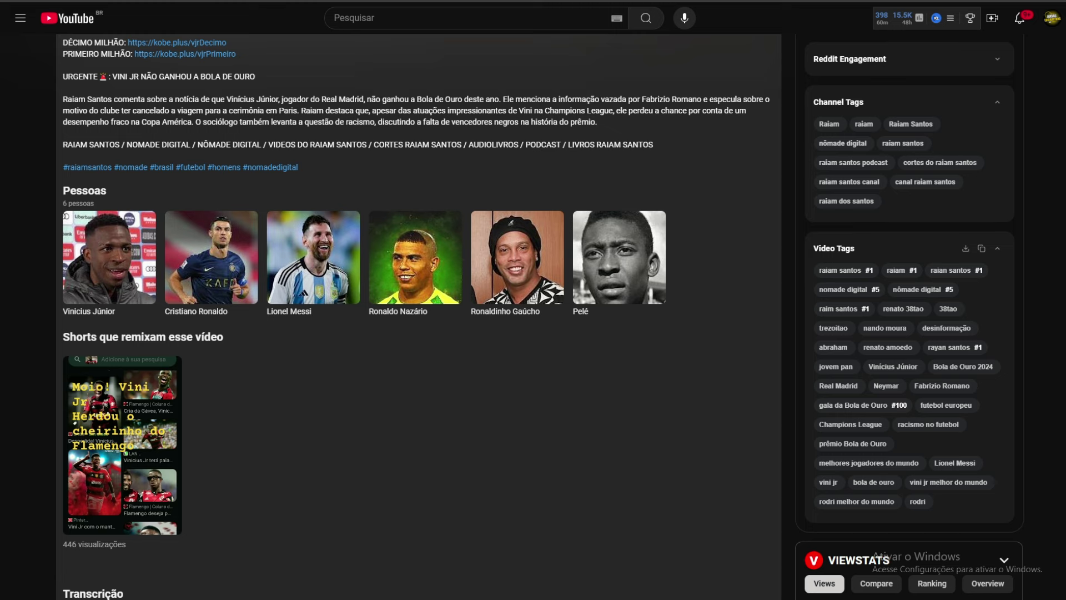
scroll(417, 311, "down", 7)
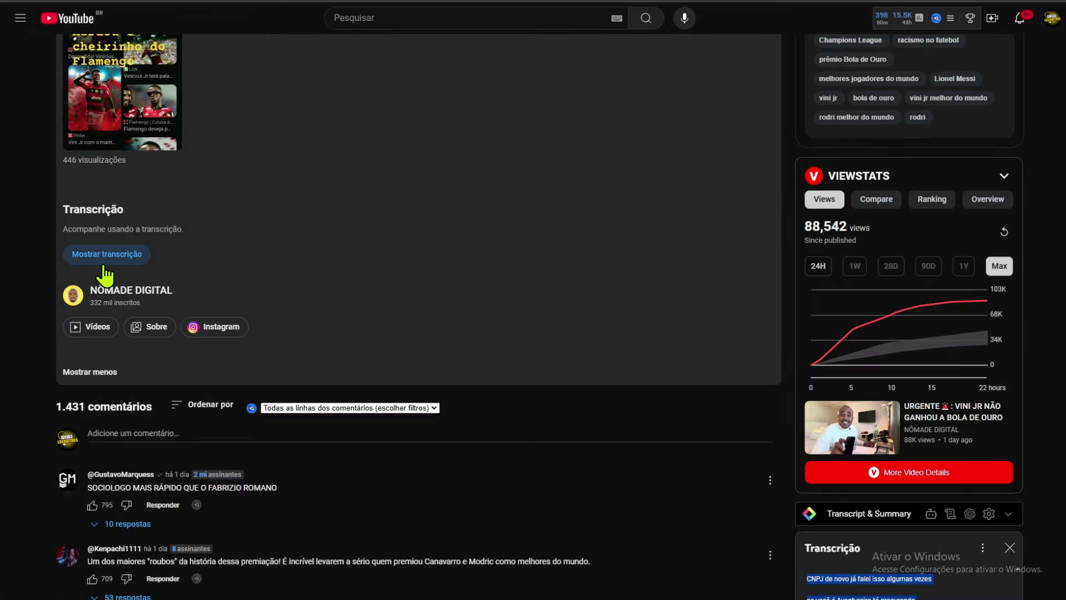
scroll(105, 271, "down", 6)
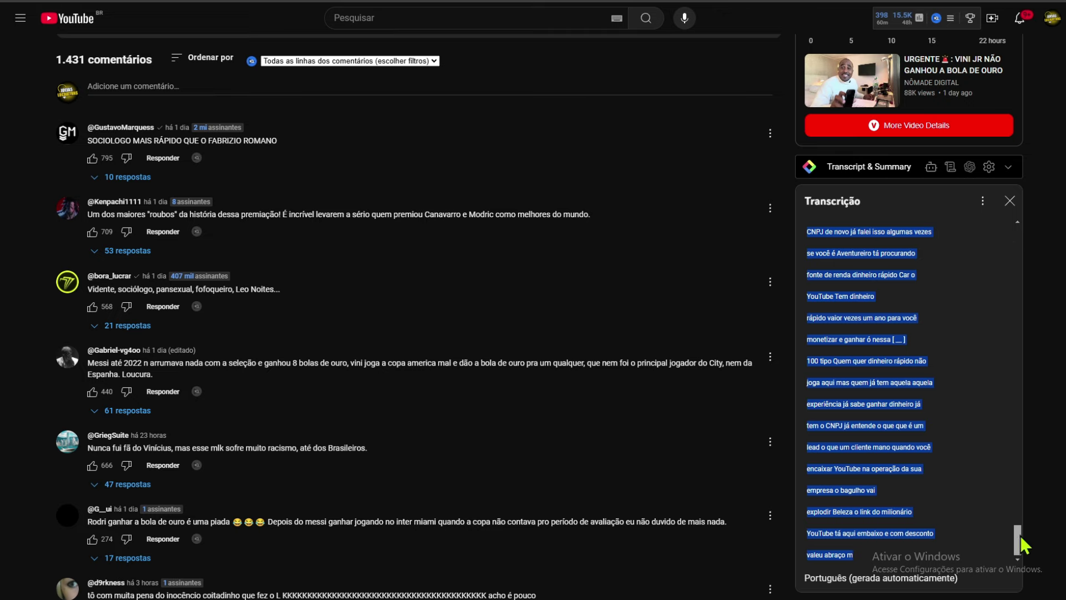
left_click_drag(1021, 537, 1018, 223)
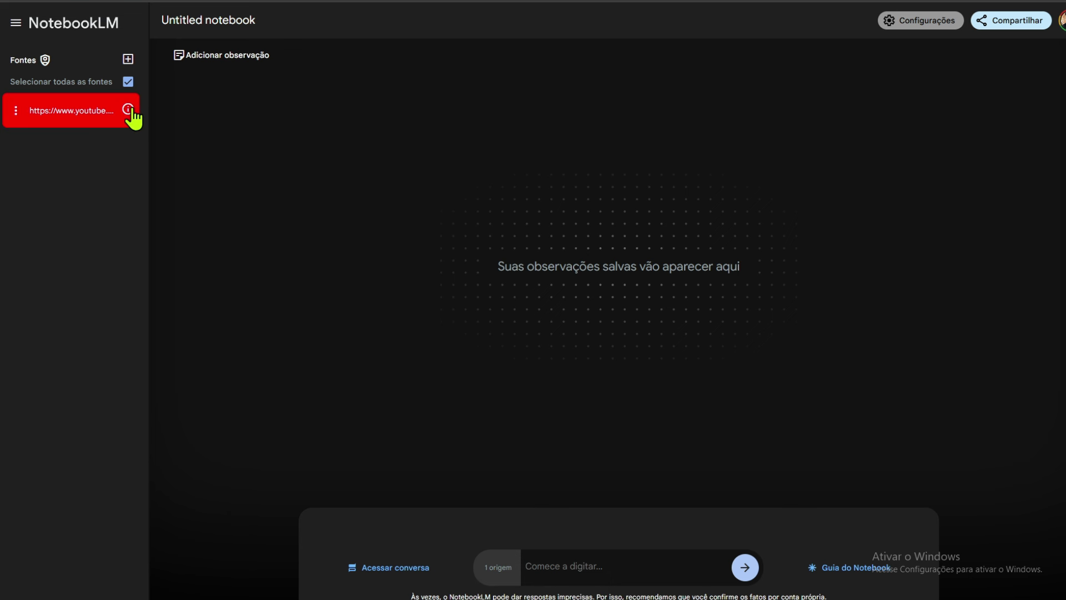
- Remove the YouTube link source from the notebook and confirm its deletion
left_click(16, 110)
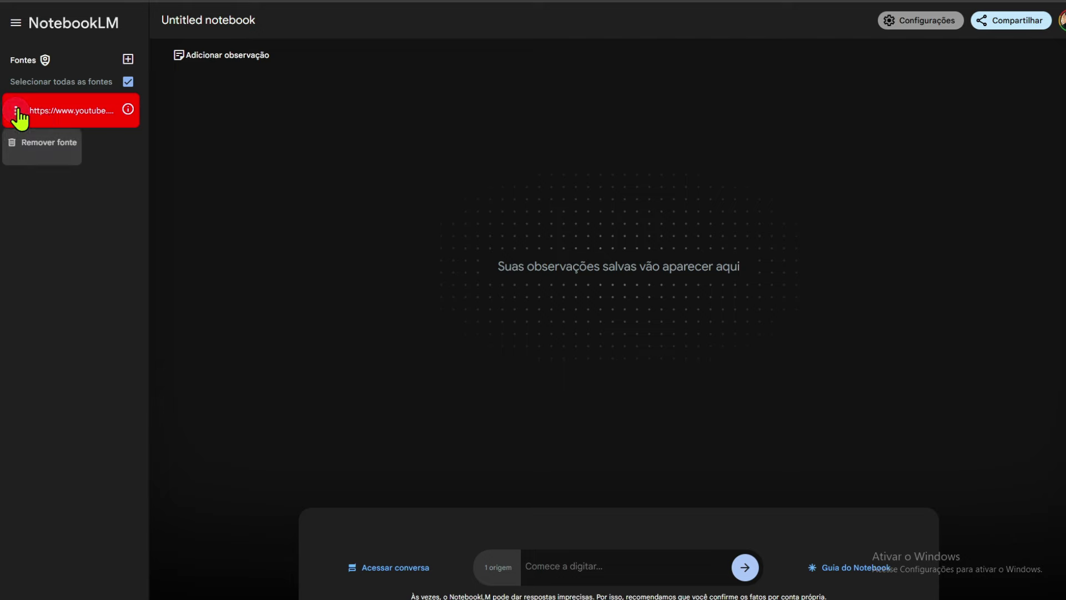
left_click(44, 144)
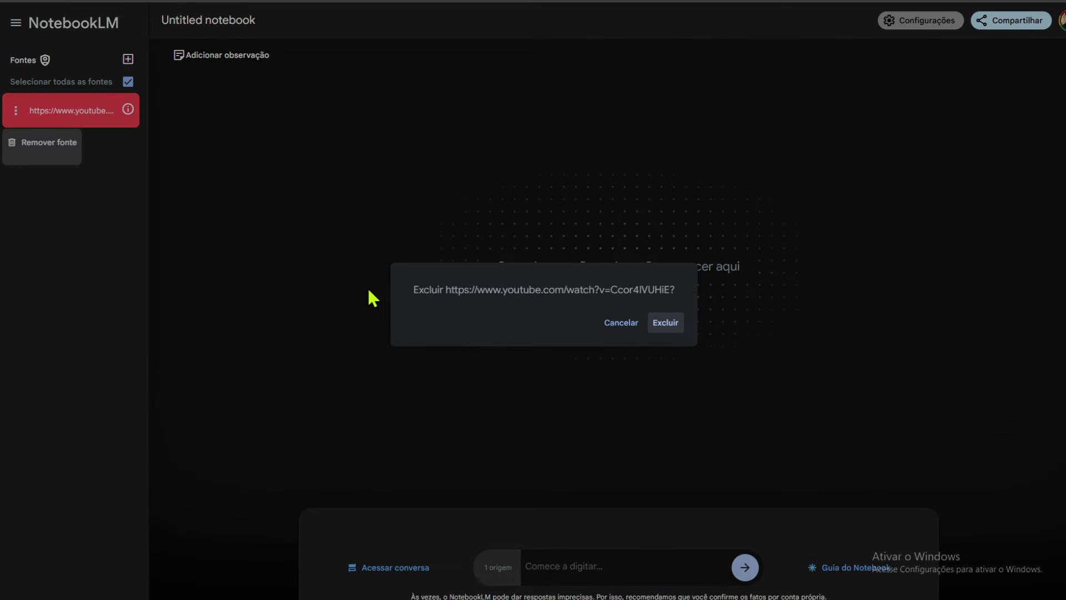
left_click(665, 323)
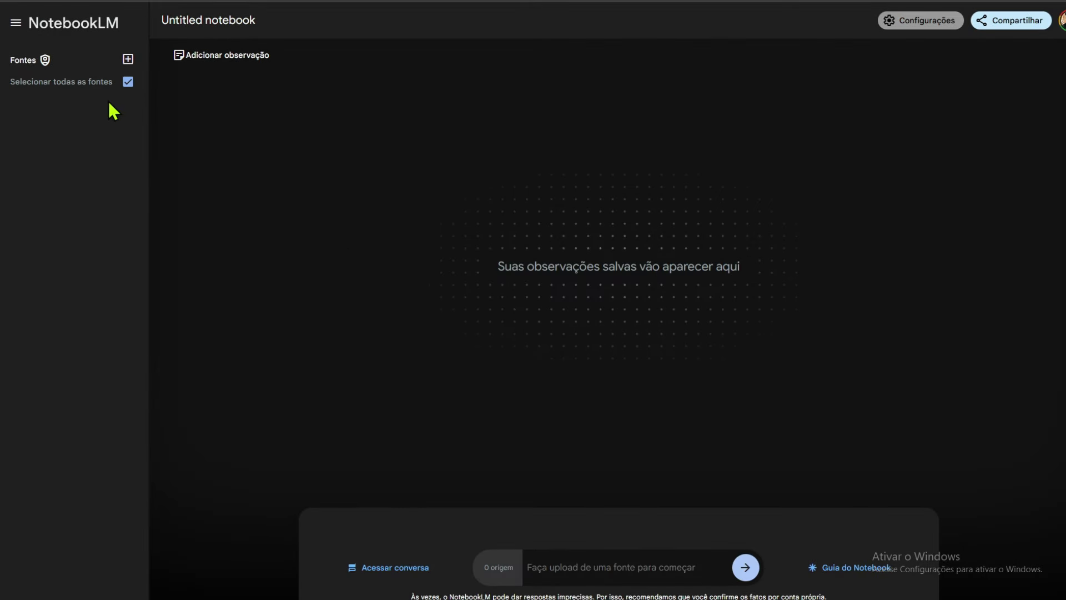
left_click(127, 60)
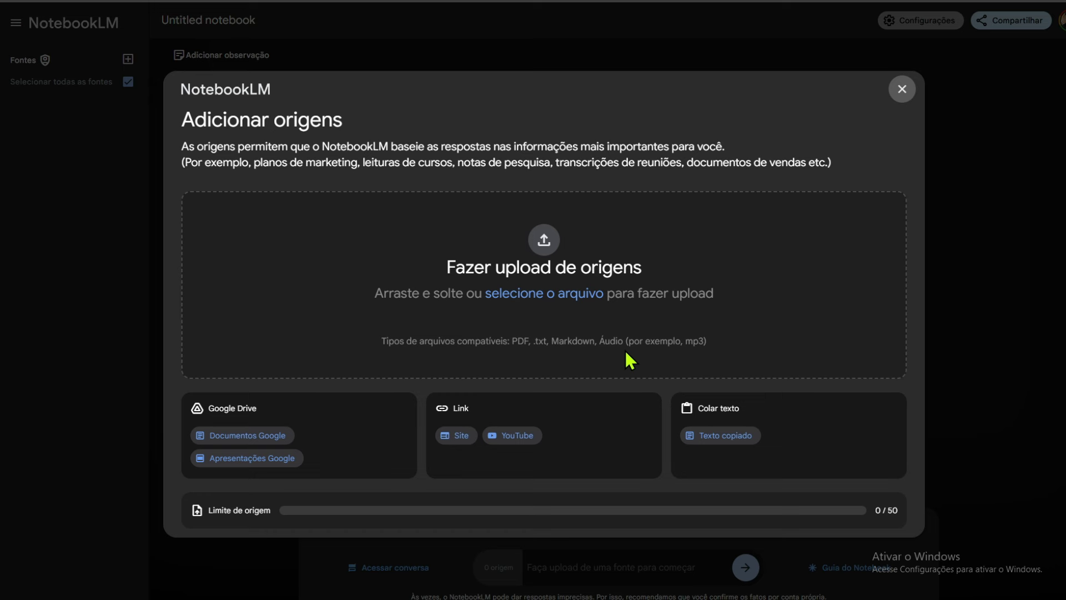
left_click(720, 436)
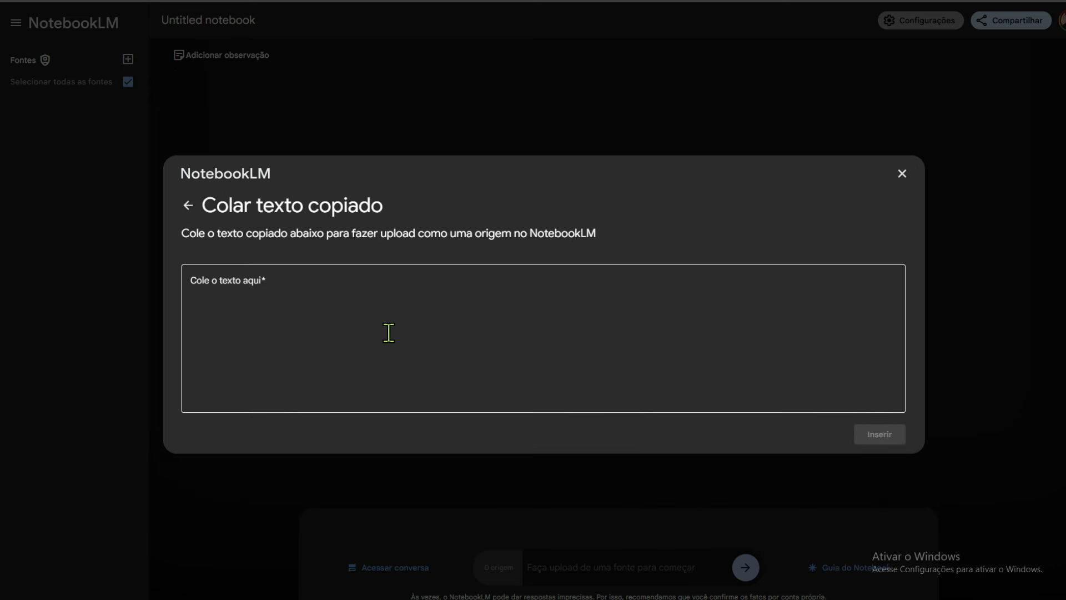
left_click(902, 173)
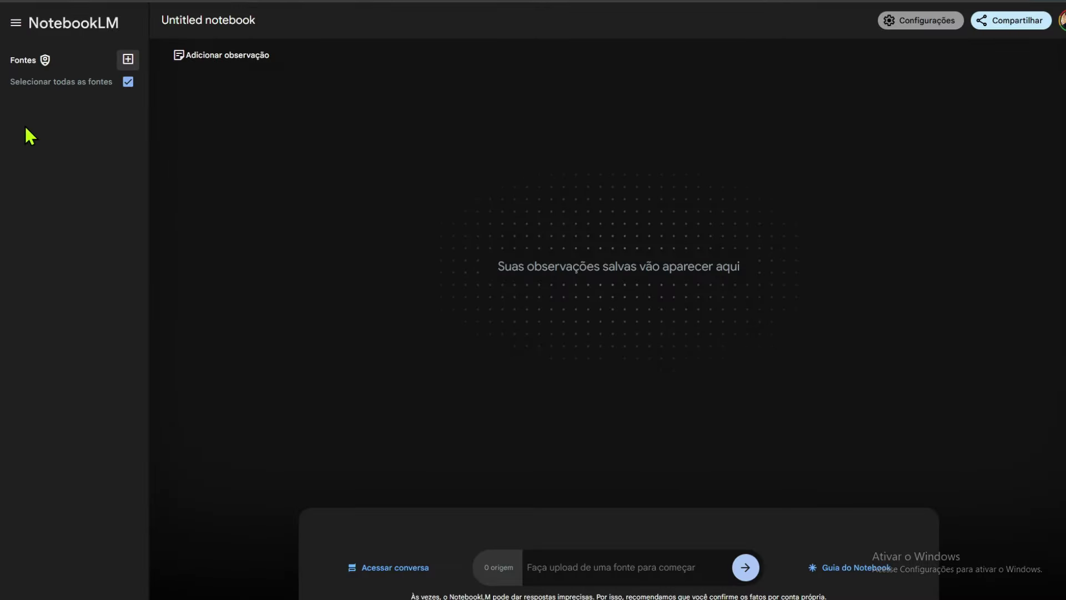
- Add the copied video transcript to the notebook as a pasted-text source
left_click(128, 60)
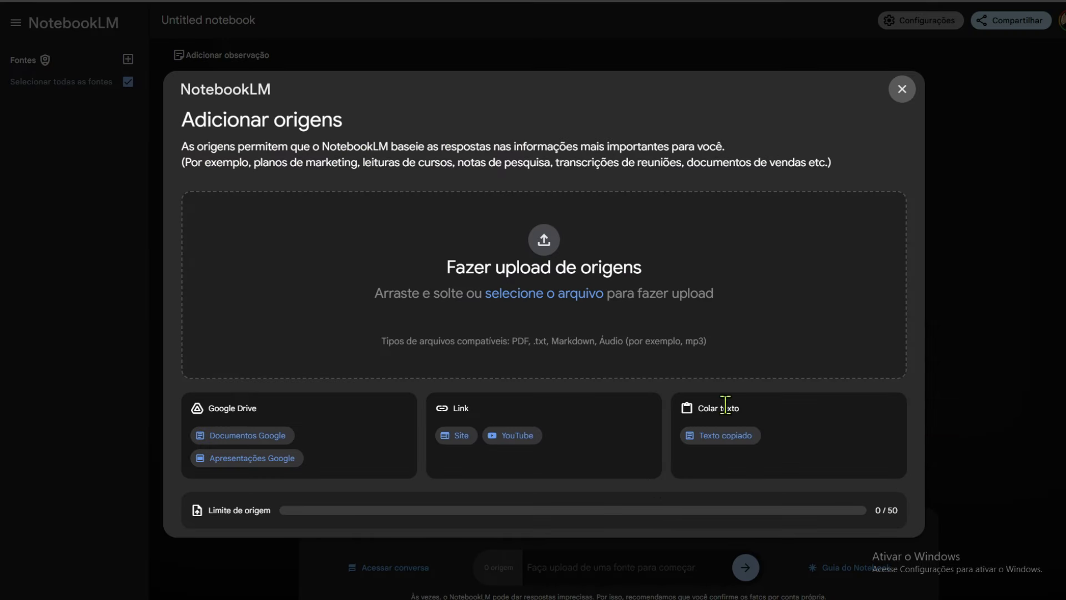
left_click(737, 438)
left_click(473, 297)
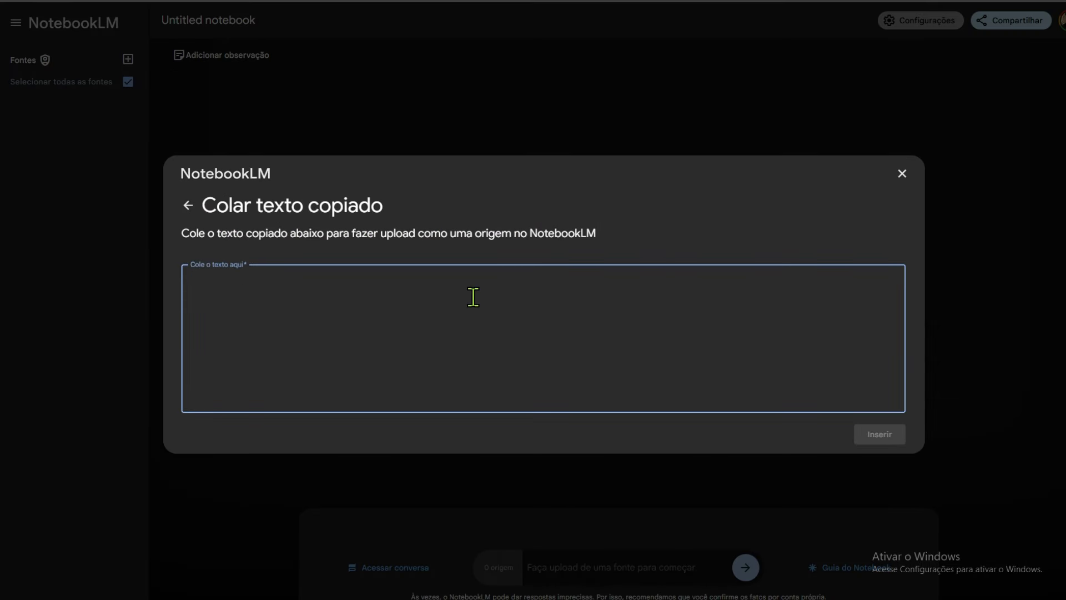
key("ctrl+v")
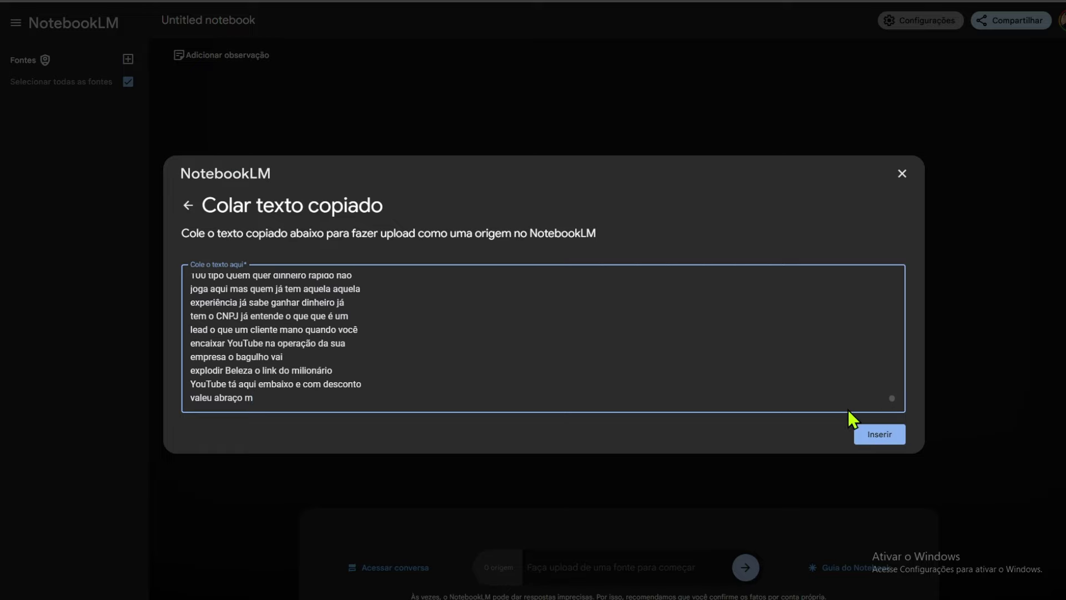
left_click(873, 436)
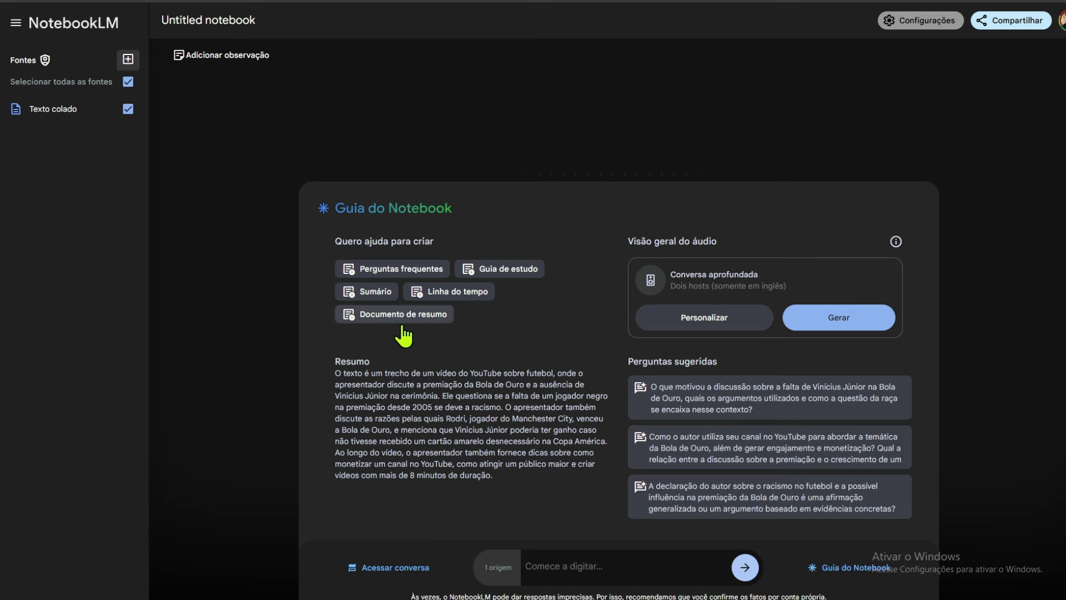
- Read the summary of the pasted transcript in the notebook guide
left_click_drag(325, 365, 500, 482)
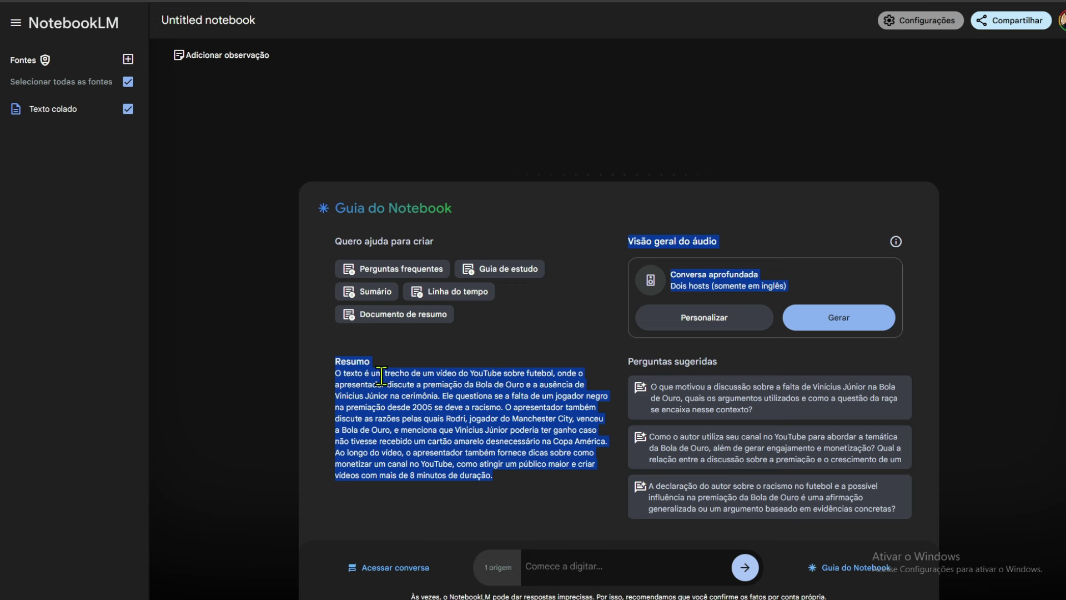
left_click(451, 350)
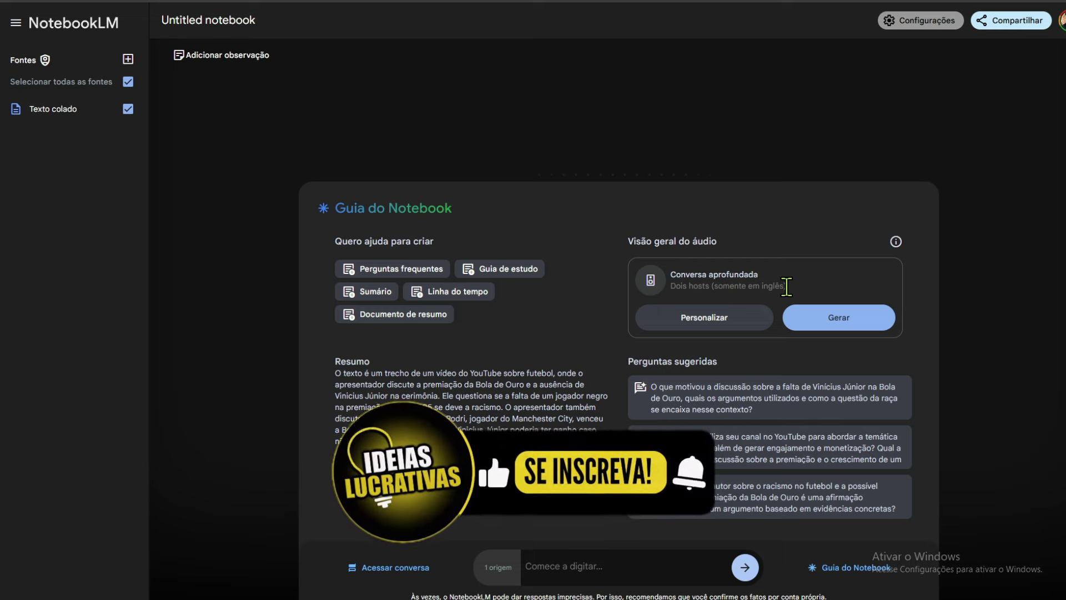
- Open the audio overview customization, then copy the full text after "Prompt PT-BR:" from the Notepad notes and minimize them
left_click(704, 314)
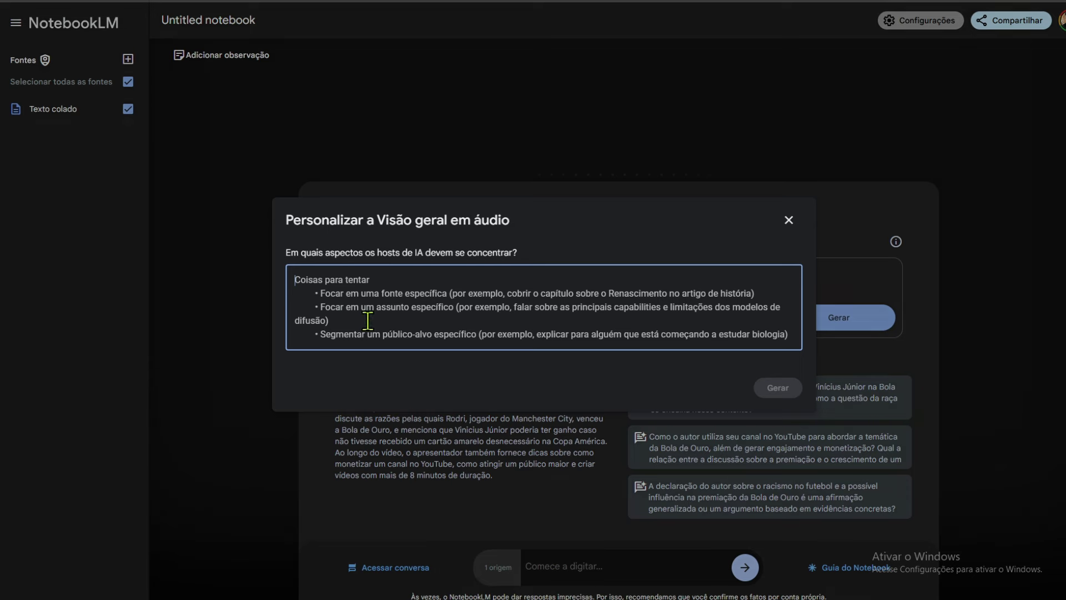
key("alt+Tab")
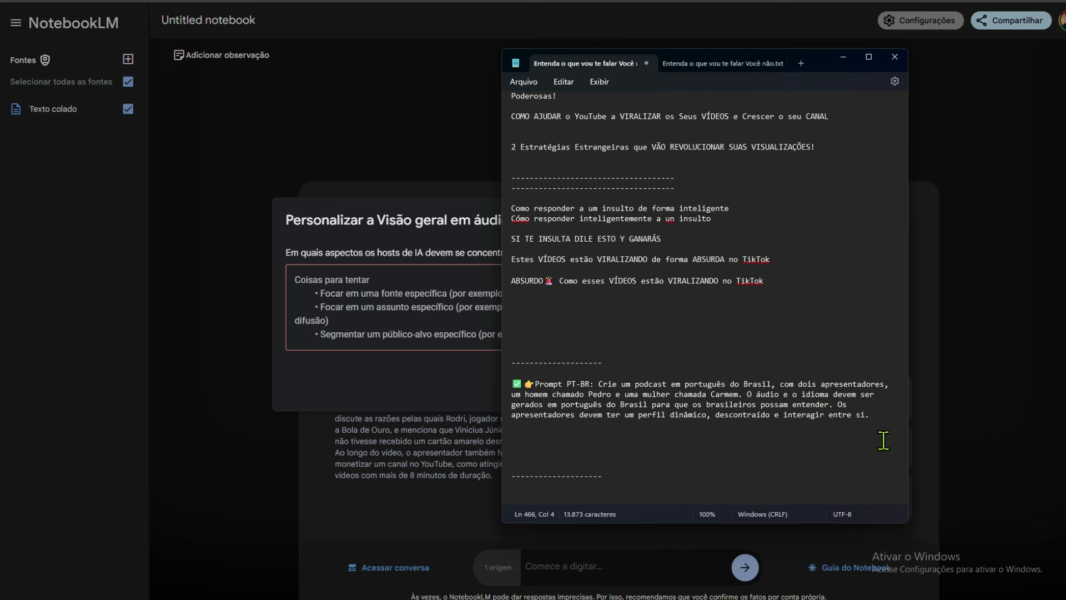
left_click_drag(883, 425, 598, 395)
key("ctrl+c")
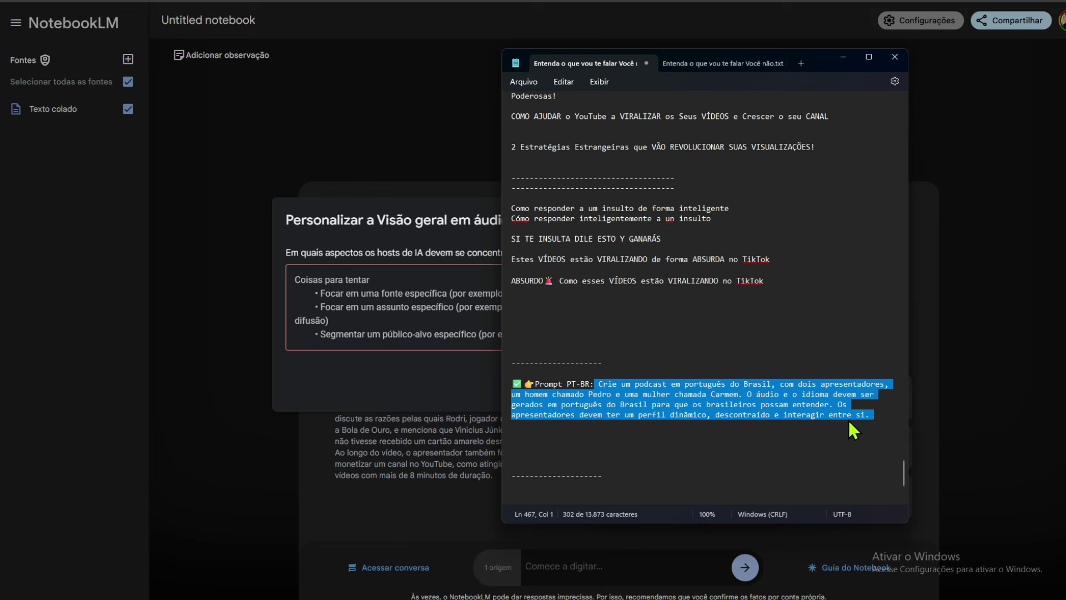
left_click(843, 57)
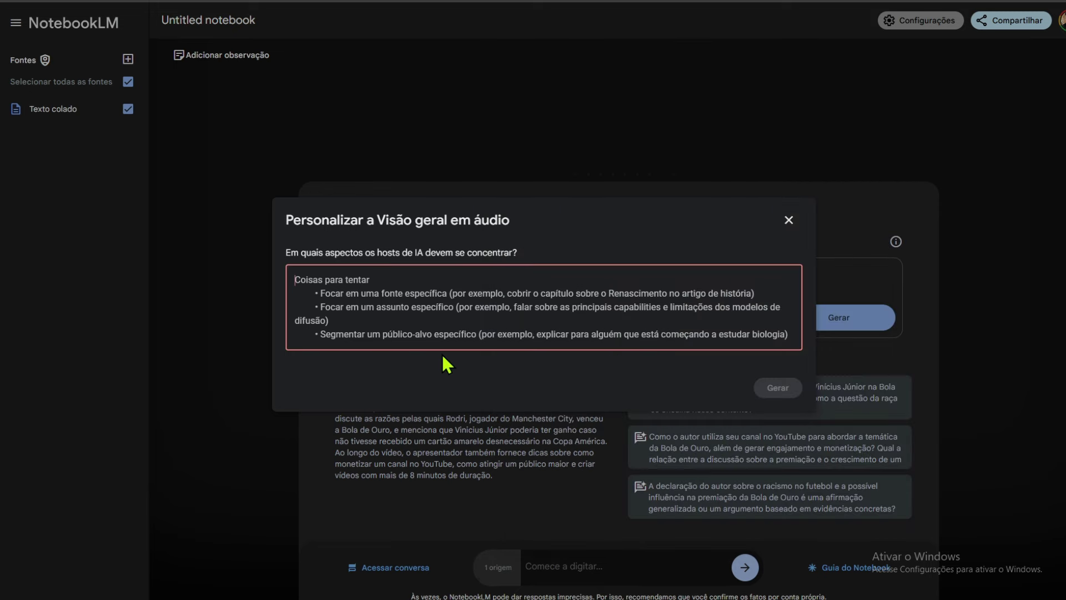
left_click(423, 285)
key("ctrl+v")
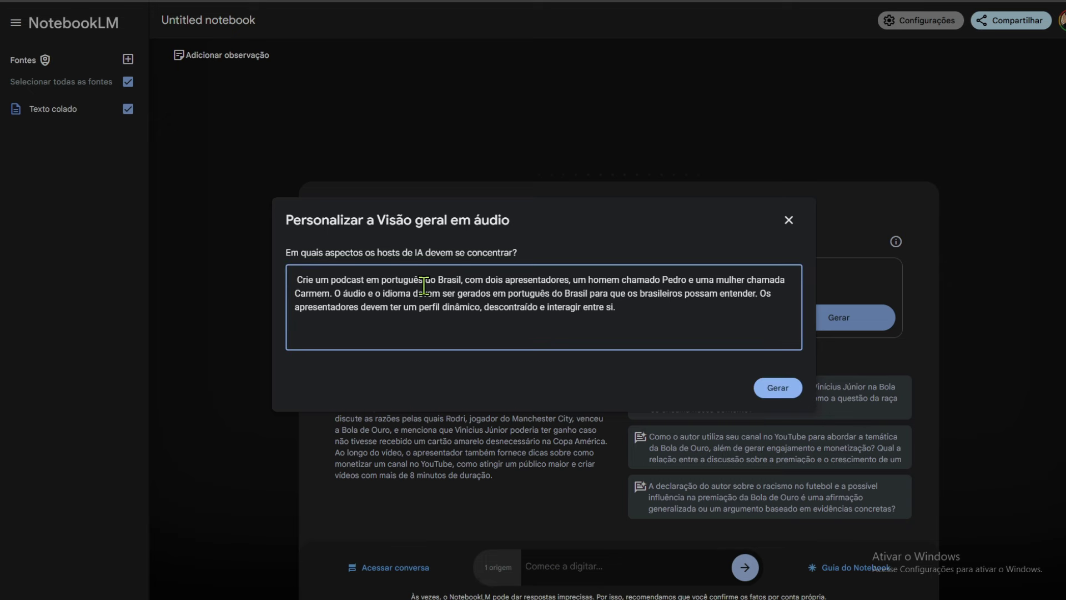
left_click(789, 220)
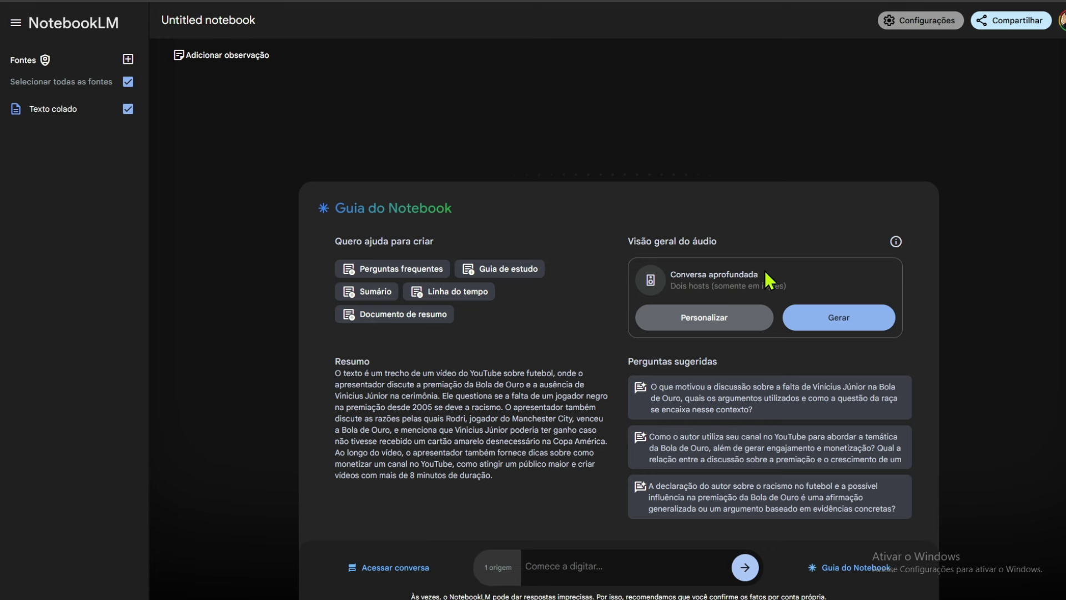
- Customize the audio overview with the copied prompt for a Brazilian Portuguese podcast with two dynamic, relaxed, interacting hosts, and generate it
left_click(702, 329)
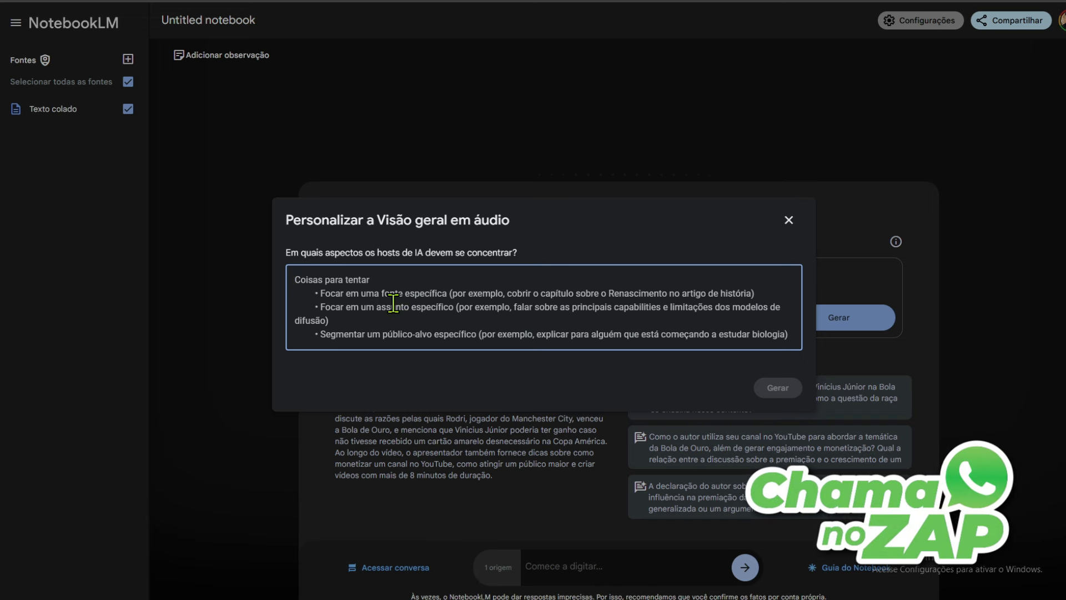
key("ctrl+v")
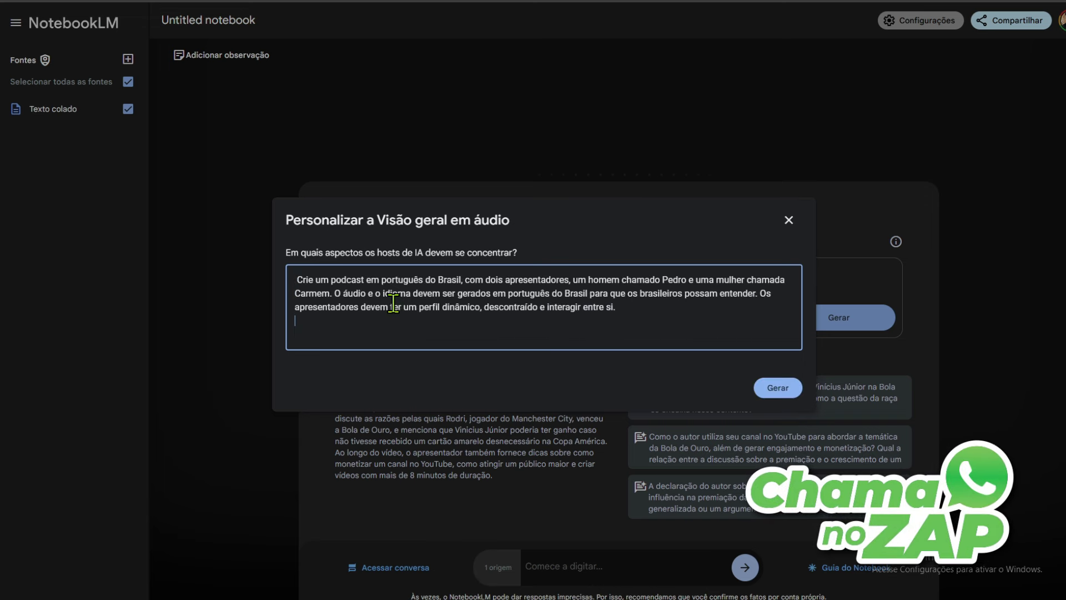
left_click(660, 599)
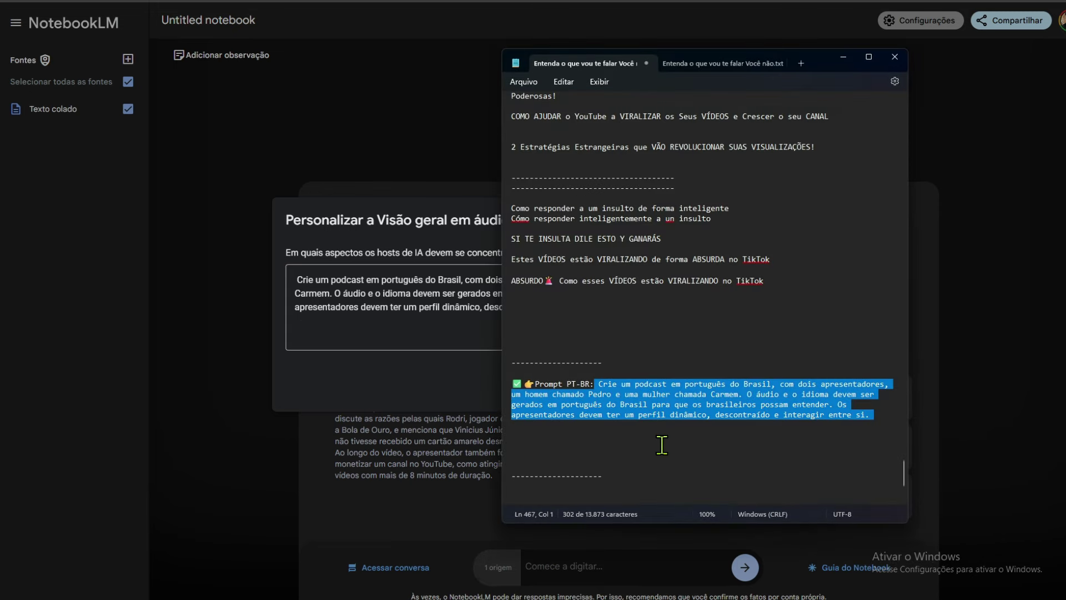
left_click(455, 334)
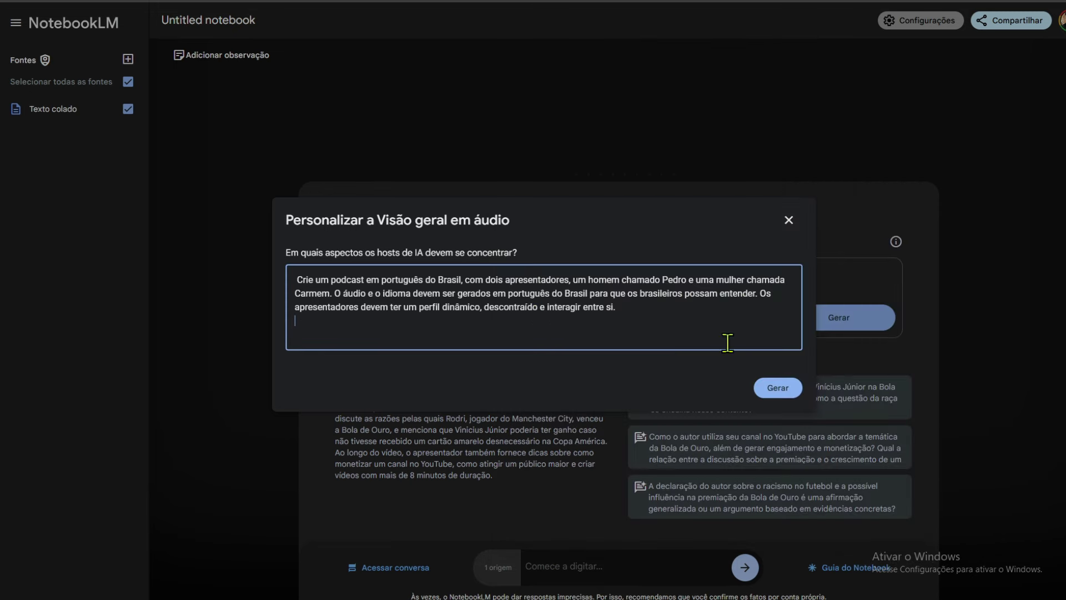
left_click(780, 388)
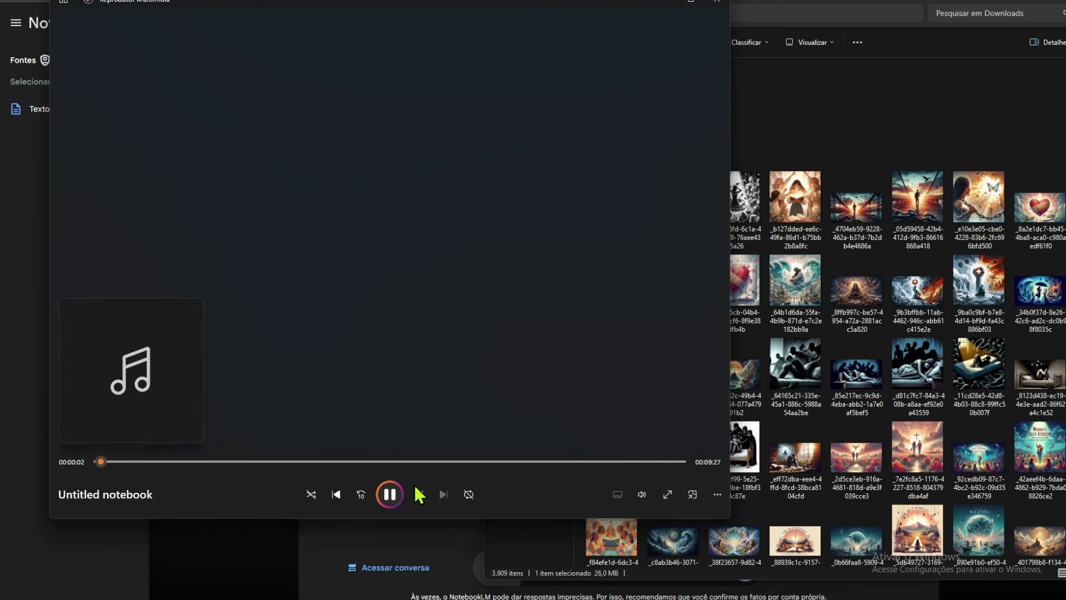
- Listen to the downloaded podcast in the media player with the volume raised, then minimize the player and the Downloads folder
left_click(643, 495)
left_click_drag(648, 469, 697, 468)
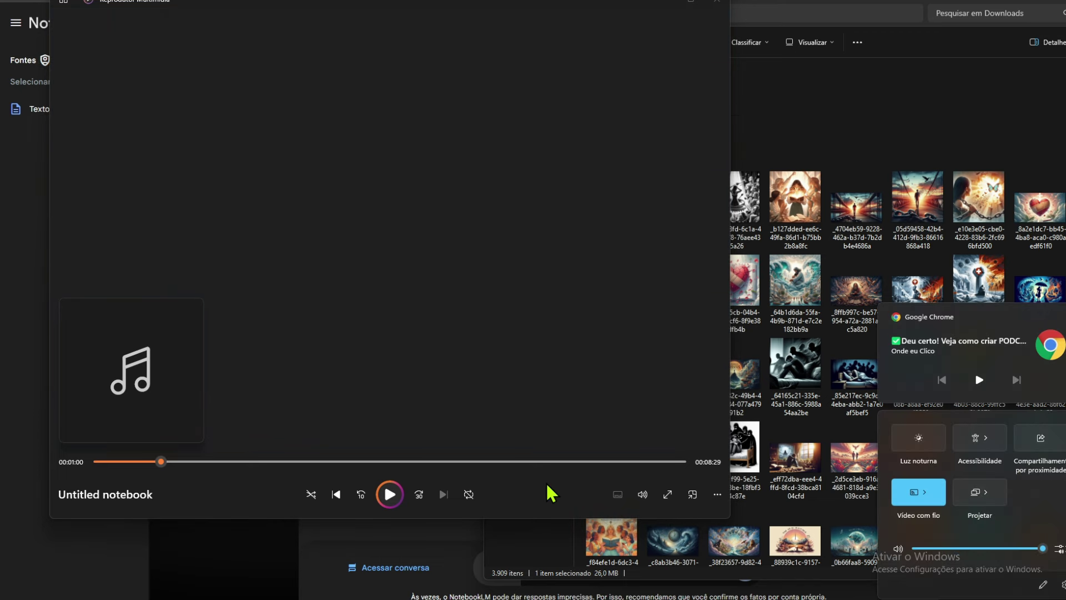
left_click(389, 502)
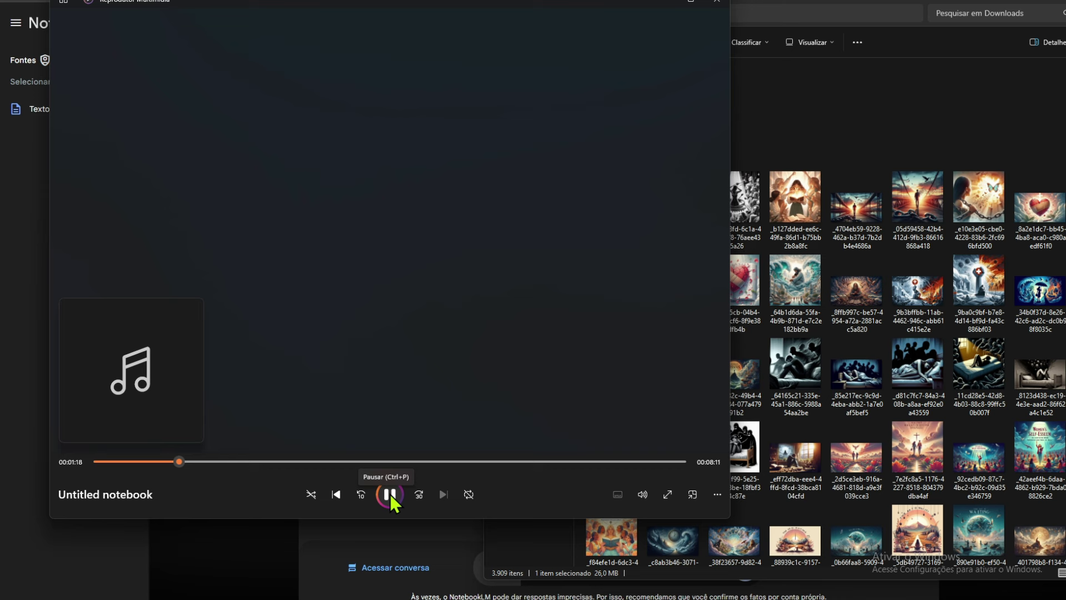
left_click(390, 495)
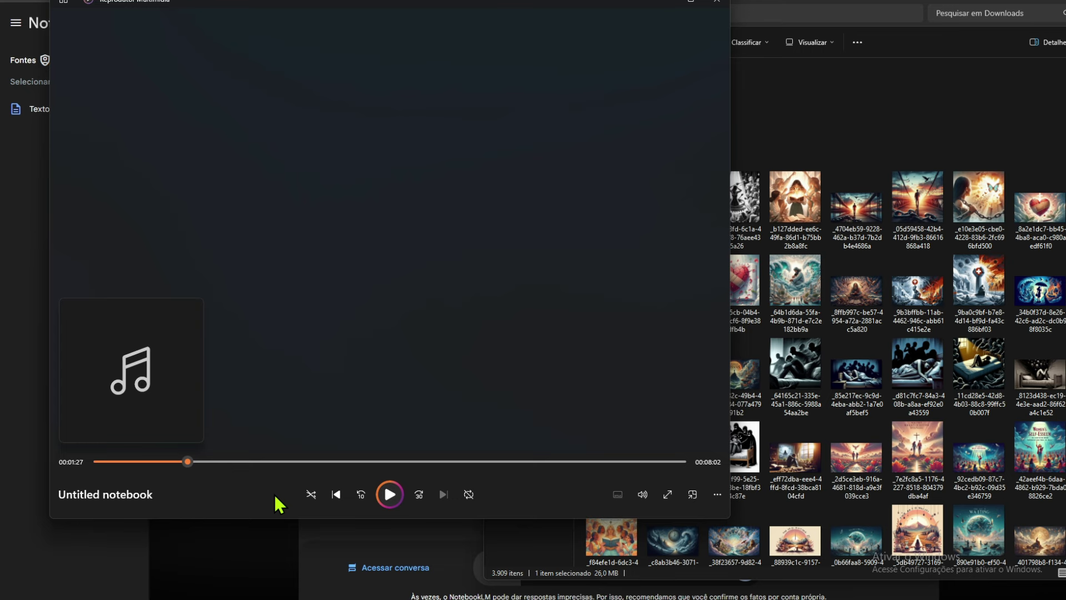
left_click(667, 9)
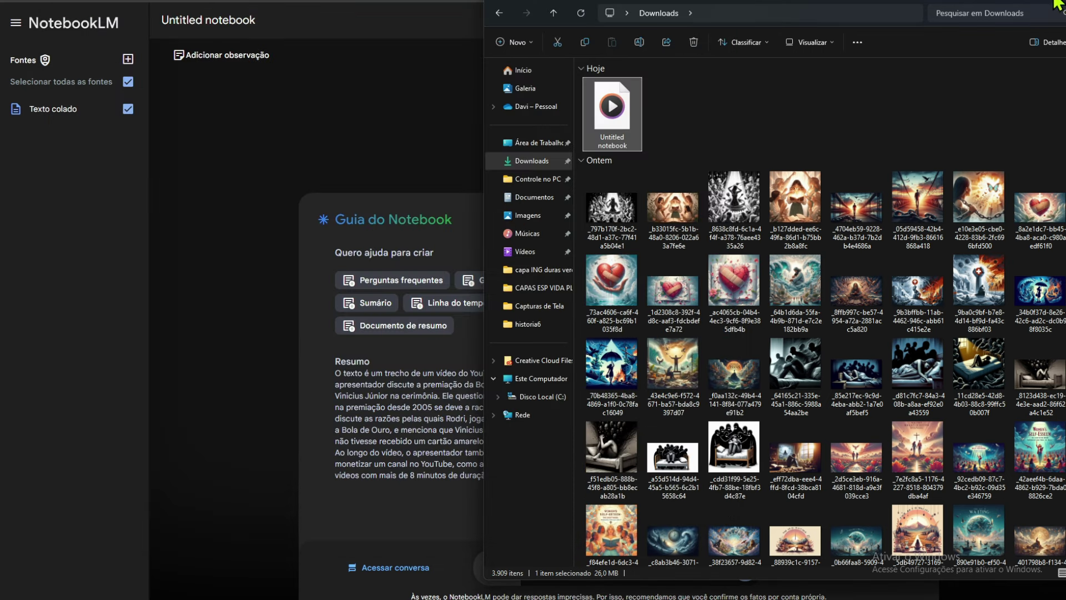
left_click(1028, 1)
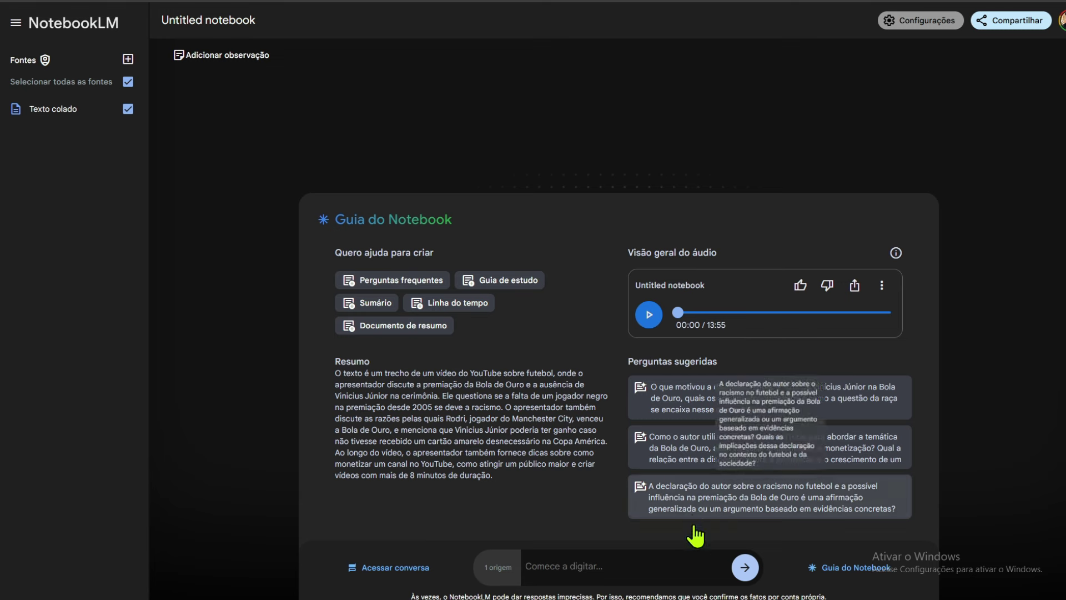
- Reopen the media player to check the downloaded podcast's playback timeline, and minimize the player
left_click(690, 561)
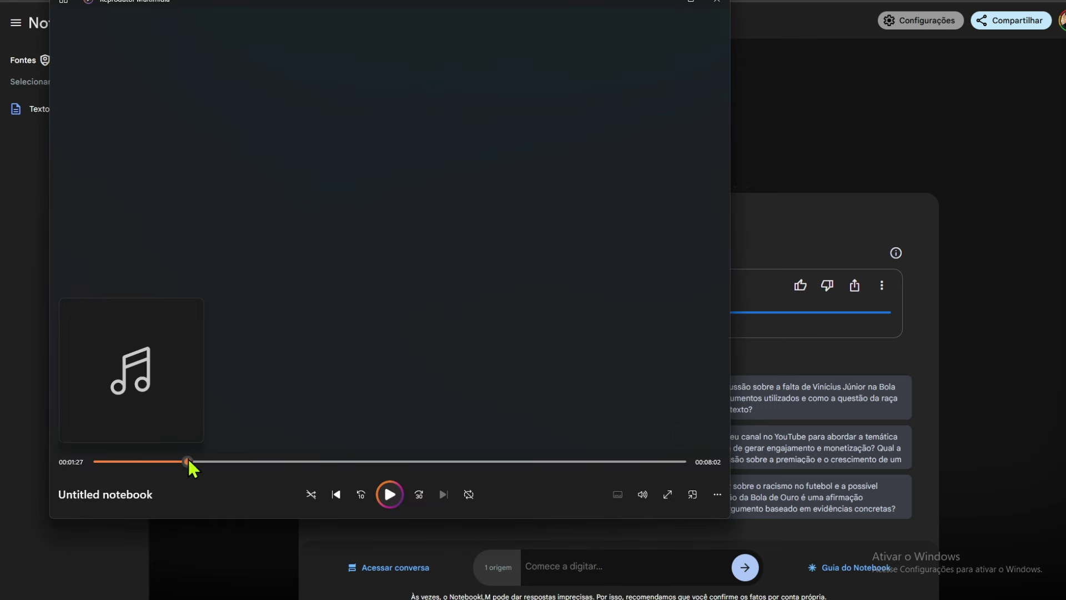
left_click_drag(188, 461, 707, 493)
left_click(664, 2)
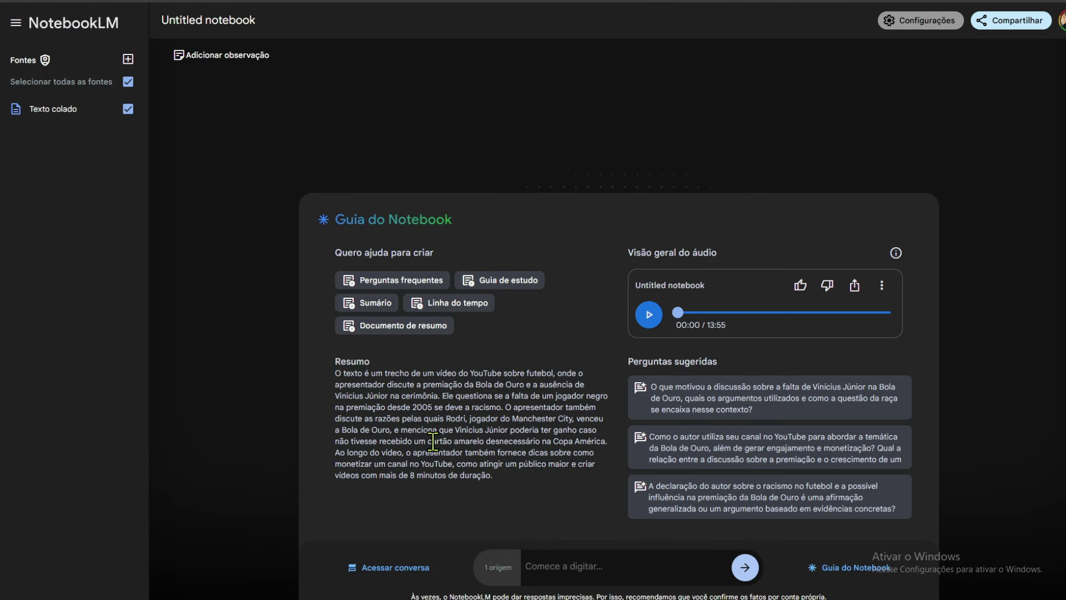
- Listen to parts of the generated audio overview in the notebook guide and pause it
left_click(649, 316)
left_click(648, 316)
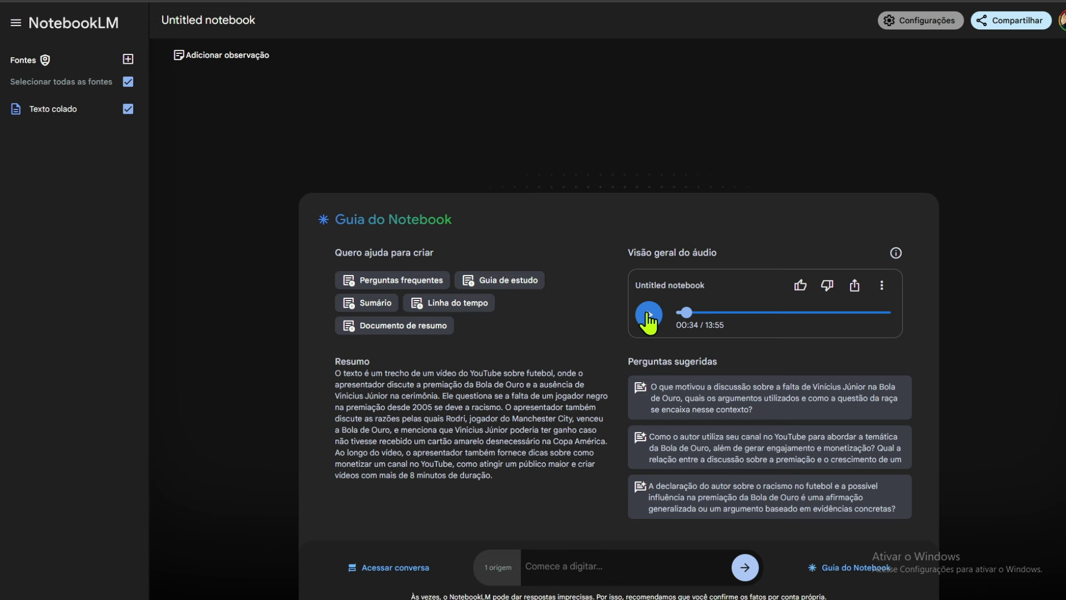
left_click(649, 316)
left_click(649, 315)
- Import the Untitled notebook audio from the Downloads folder into Filmora and place it at the start of track Áudio 1
mouse_move(669, 599)
left_click(669, 561)
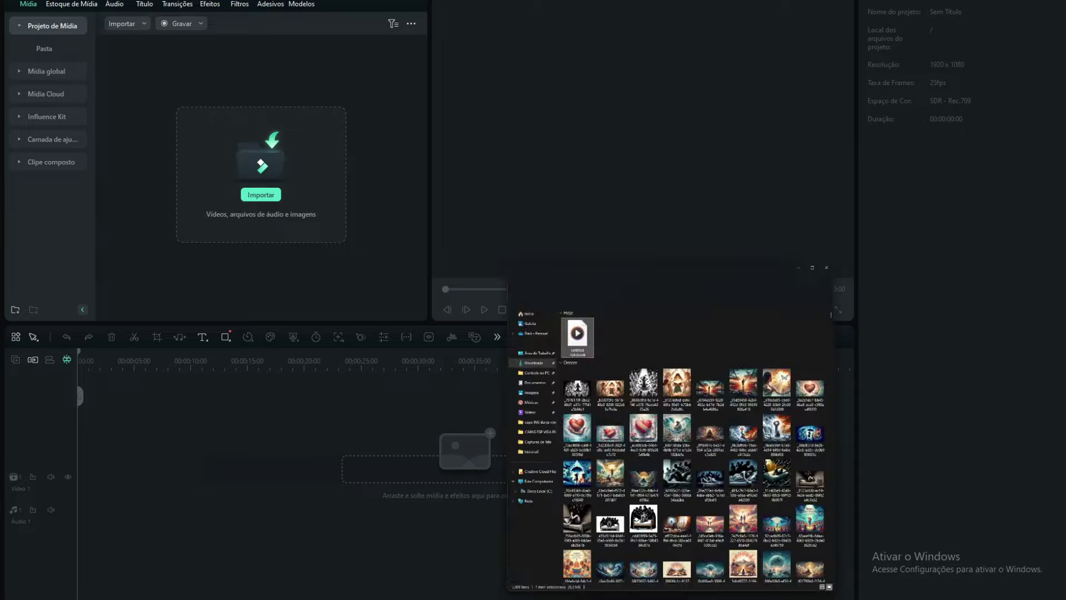
left_click_drag(617, 104, 234, 192)
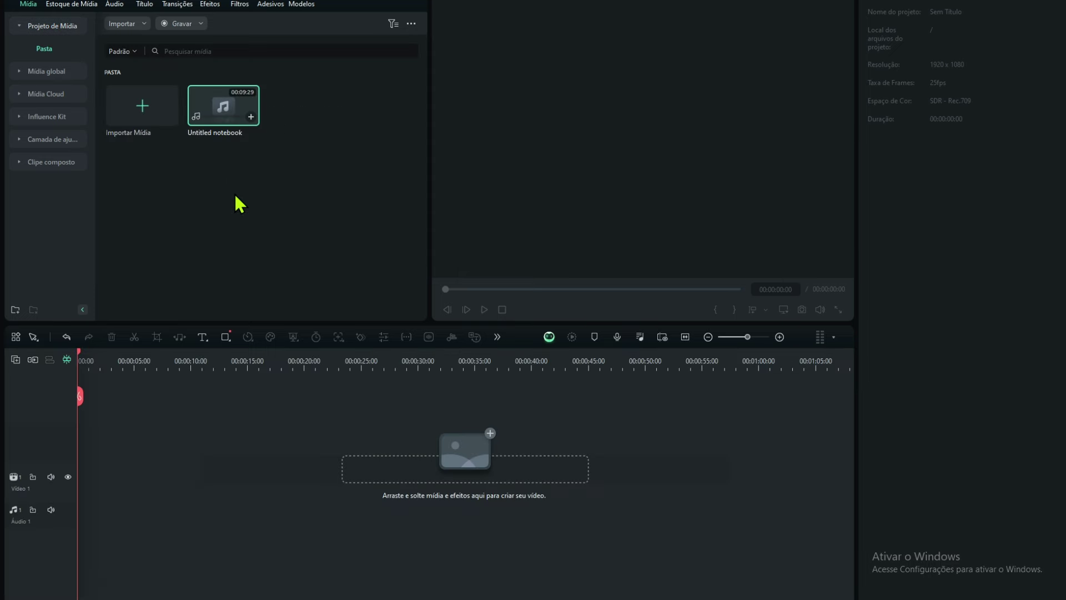
left_click_drag(231, 136, 73, 502)
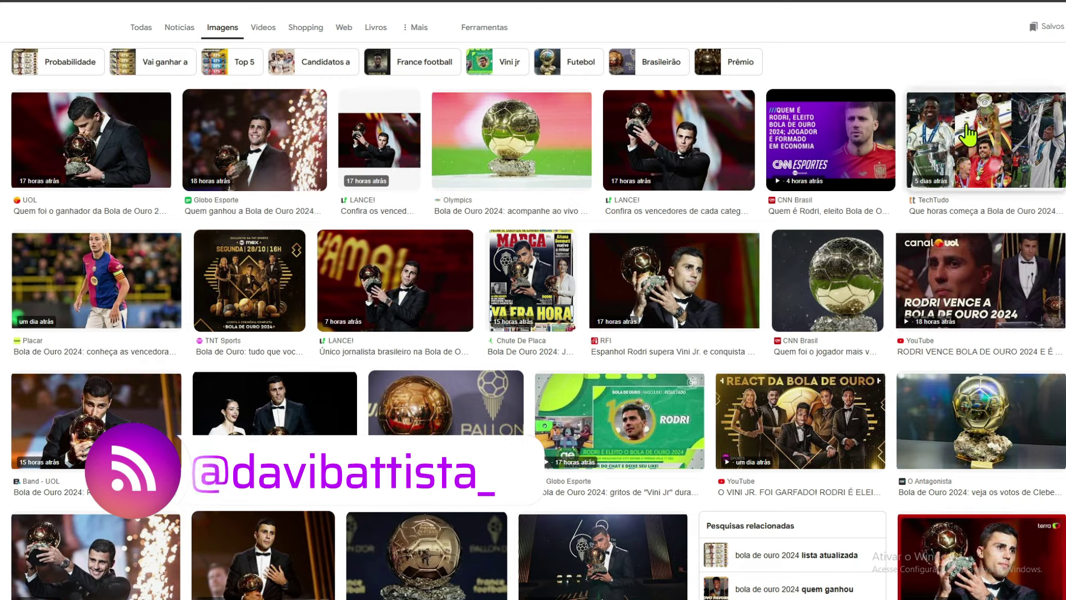
- Save the NSC Total image of the golden ball from the "bola de ouro 2024" Google image results and close its preview
scroll(533, 309, "up", 1)
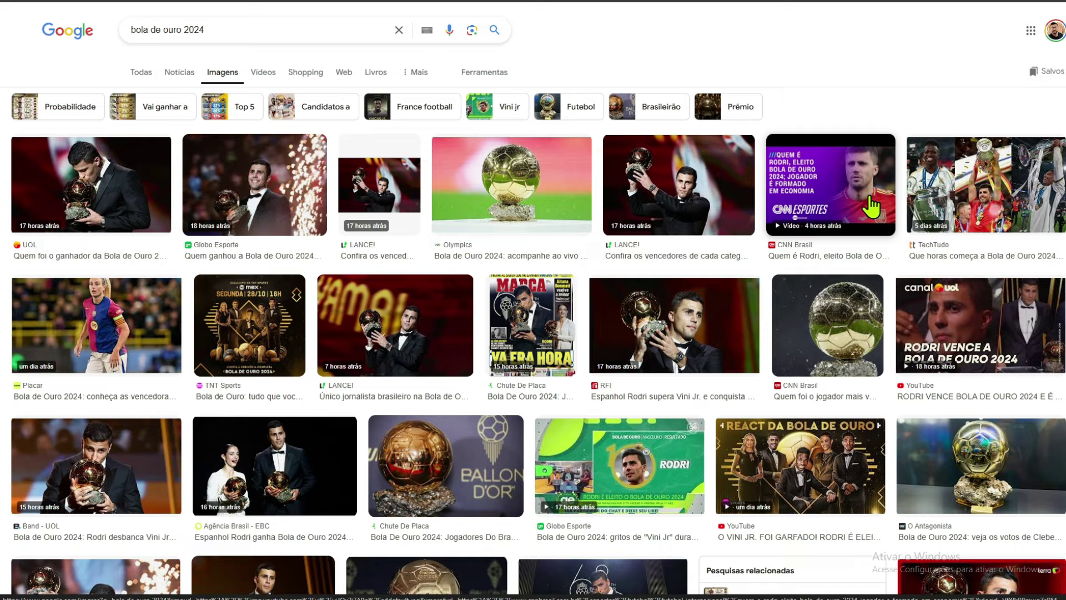
scroll(601, 436, "down", 4)
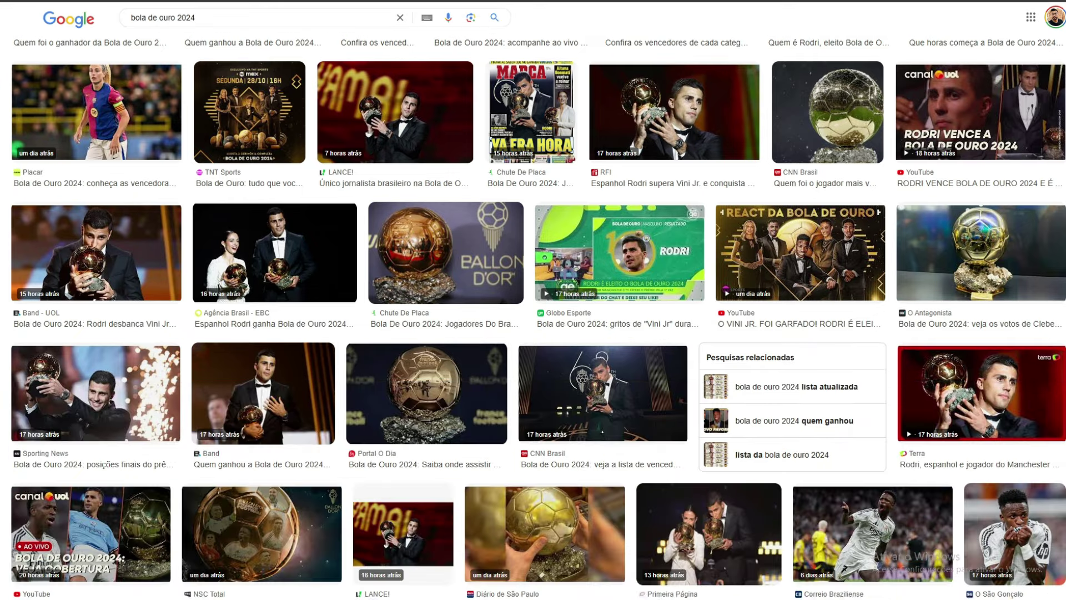
scroll(602, 436, "down", 4)
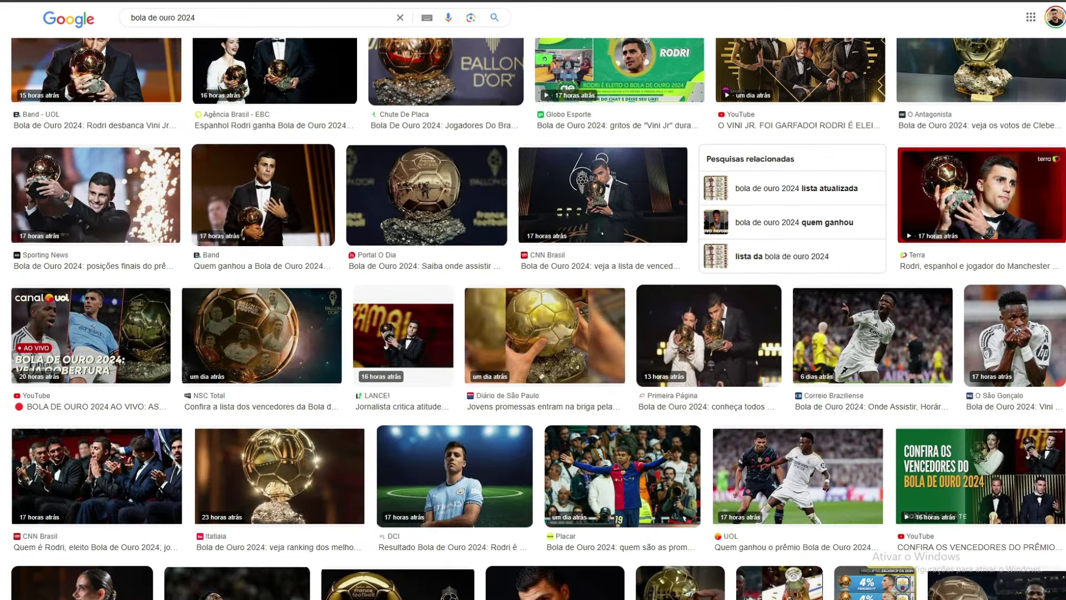
left_click(244, 328)
right_click(747, 240)
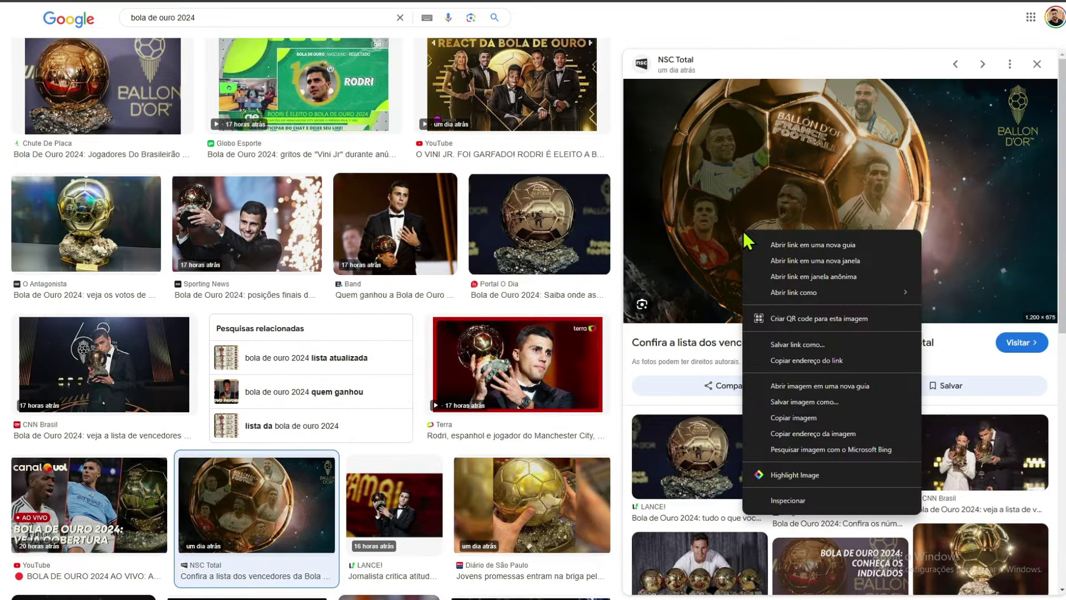
left_click(821, 401)
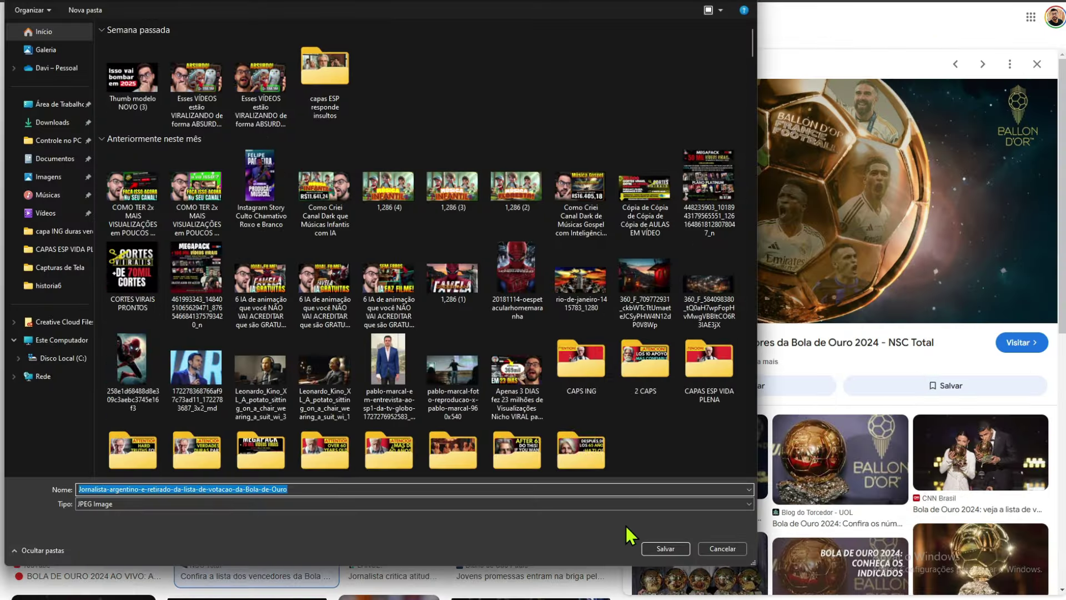
left_click(647, 548)
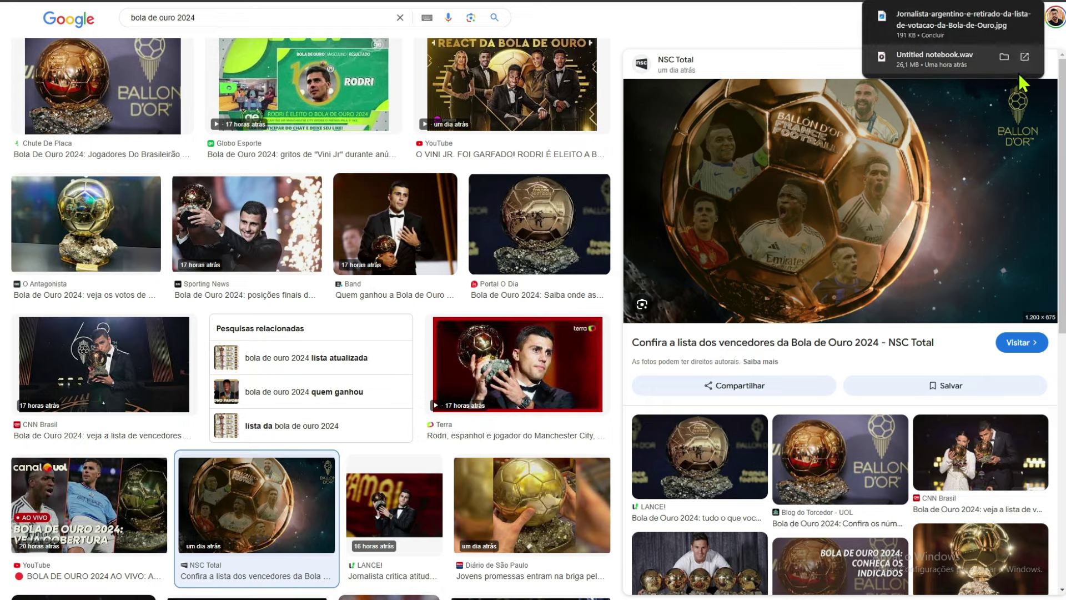
left_click(1040, 62)
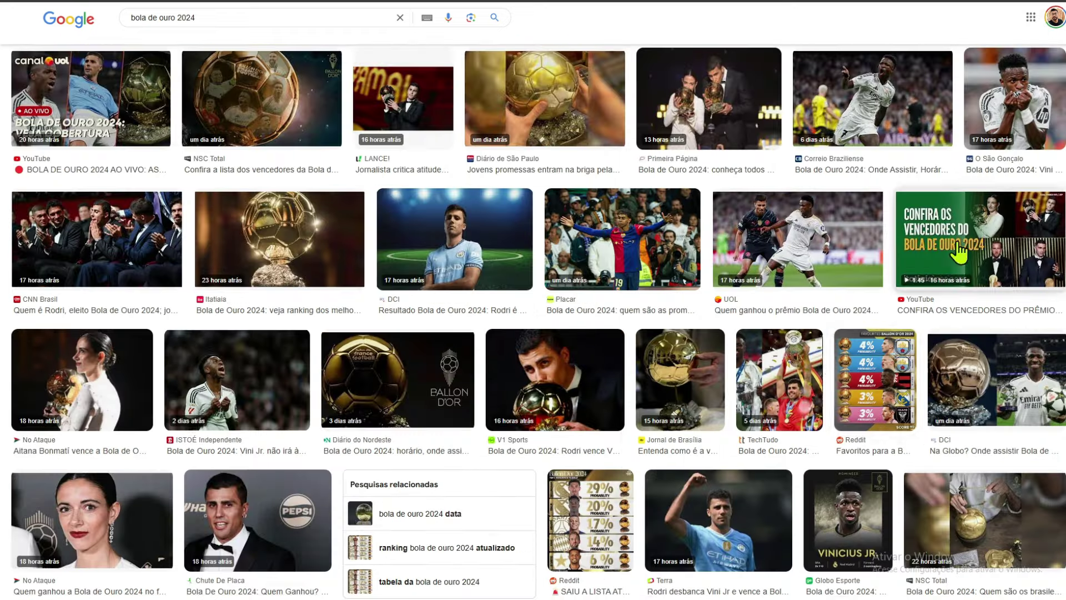
- Save the UOL image of Rodri and Vini Jr. disputing the ball as a JPEG under its suggested name
left_click(810, 275)
right_click(883, 161)
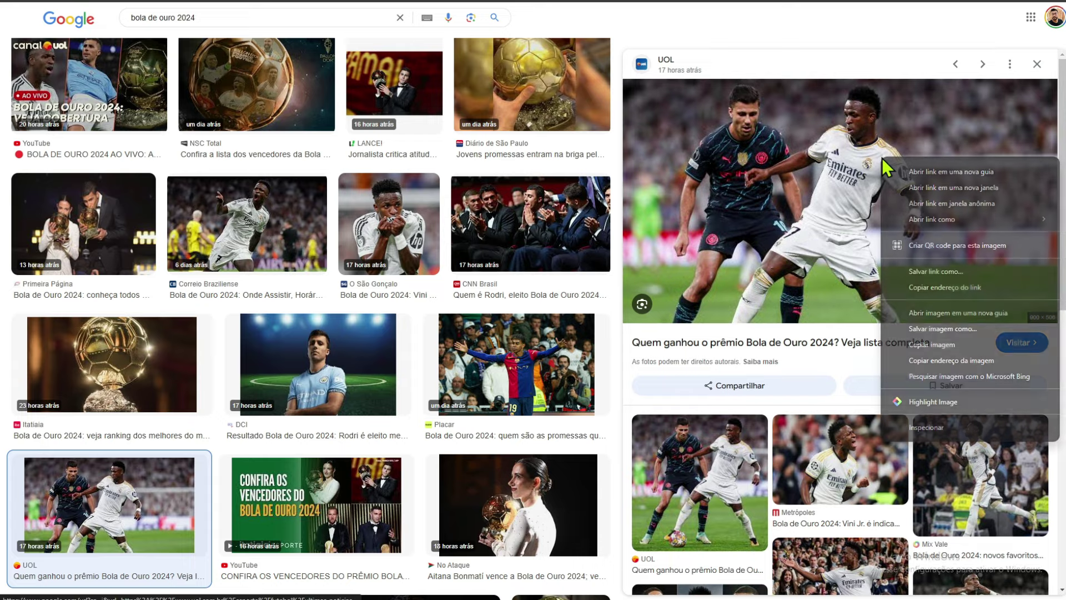
left_click(942, 328)
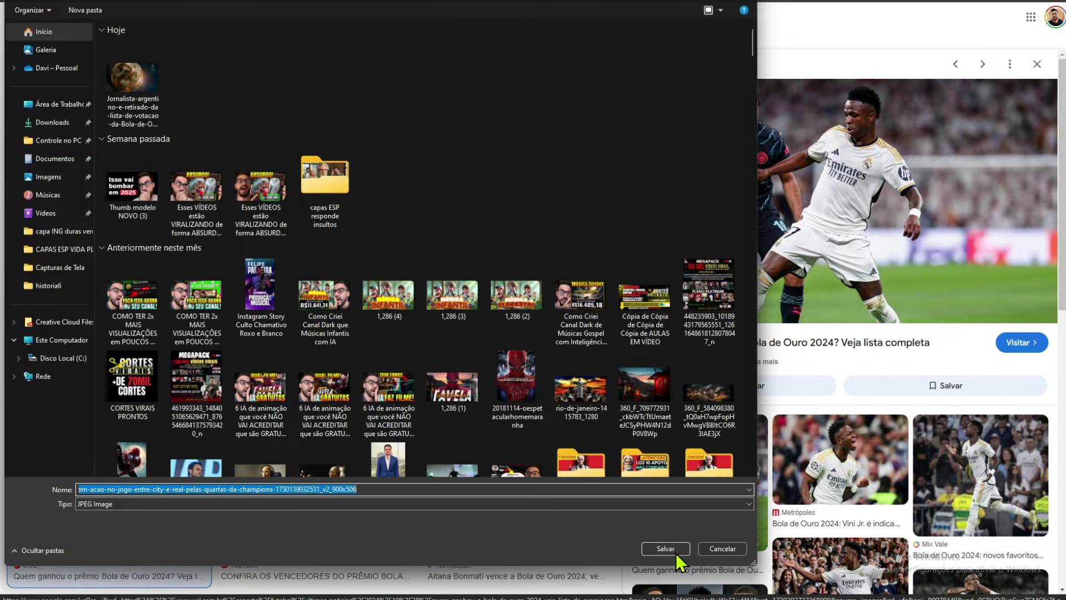
left_click(673, 549)
- Save the related Metrópoles image of Vini Jr. celebrating as an AVIF file under its suggested name
left_click(844, 486)
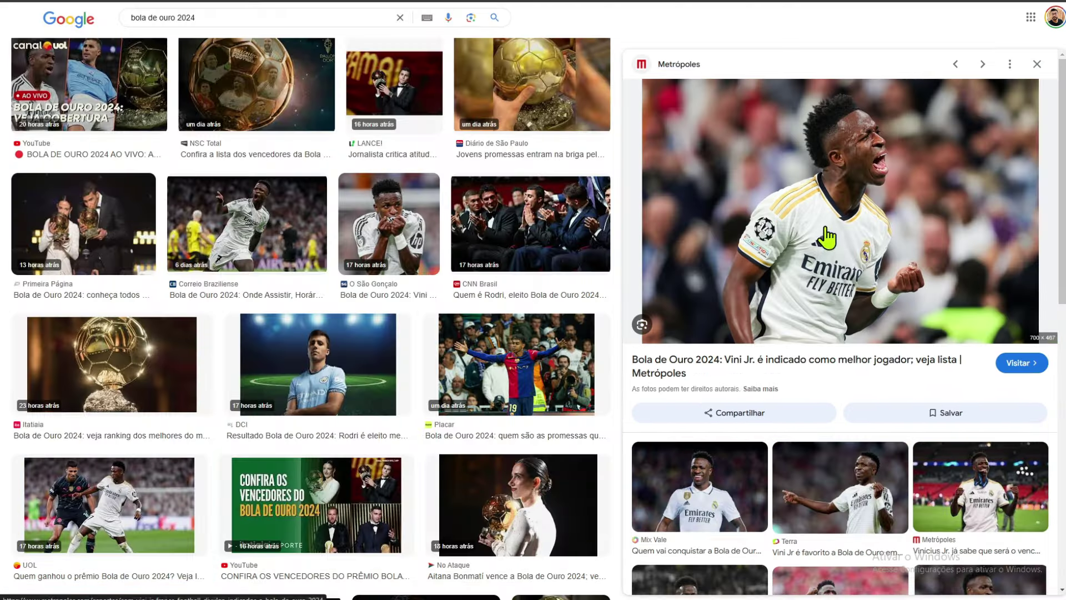
right_click(822, 223)
left_click(901, 405)
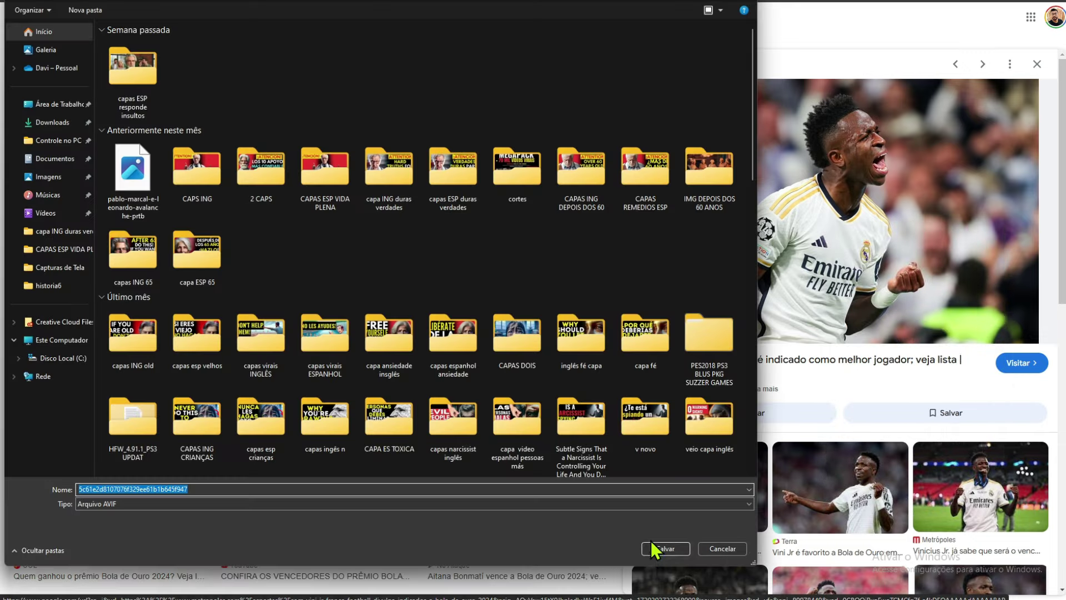
left_click(658, 554)
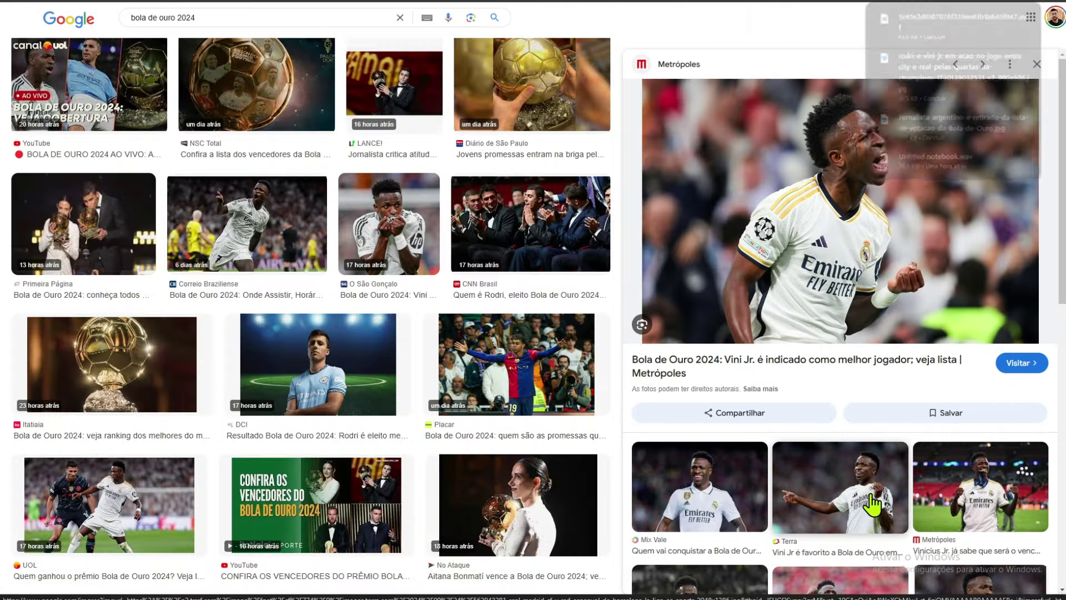
- Save the related Terra image of Vini Jr. as a WEBP file and close the image preview
left_click(872, 504)
right_click(842, 384)
left_click(910, 377)
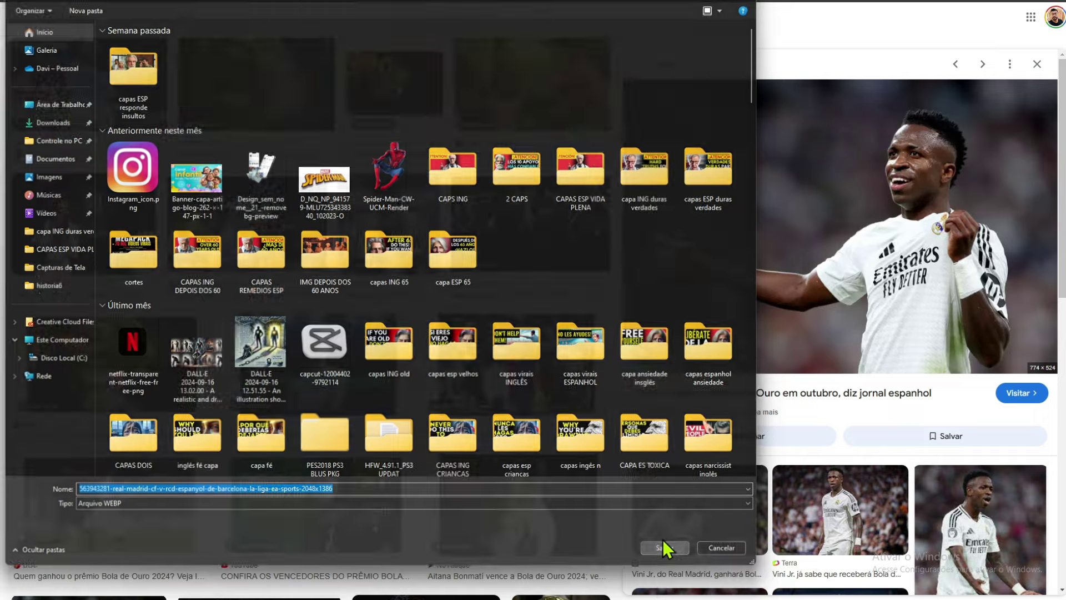
left_click(664, 548)
left_click(1036, 66)
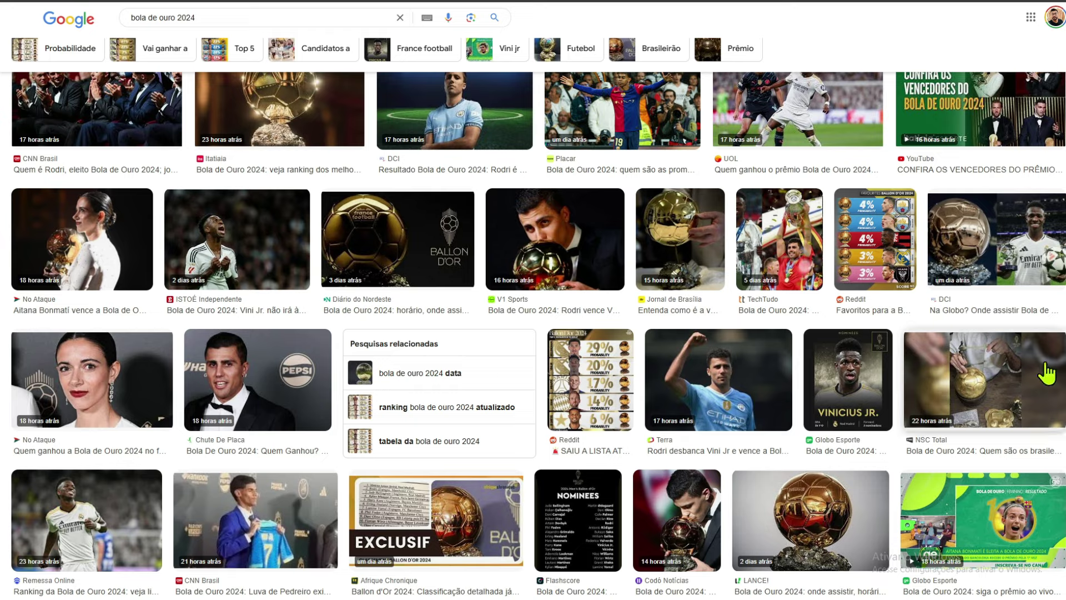
- Save the Agência Brasil image of the two trophy winners as a WEBP file, and preview the related VEJA image of Rodri
scroll(1047, 370, "up", 2)
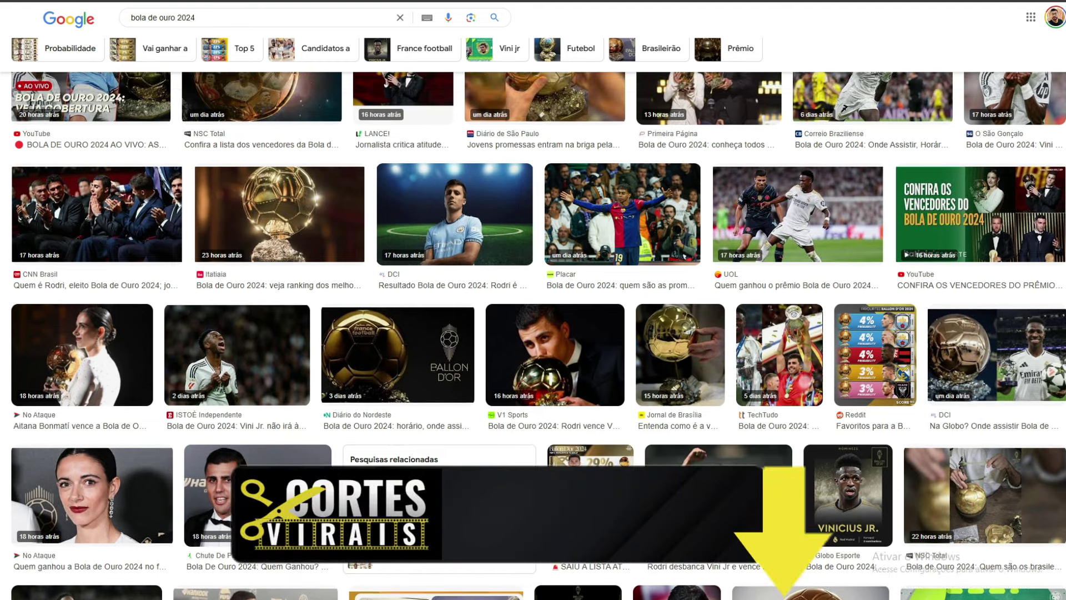
scroll(1047, 369, "up", 2)
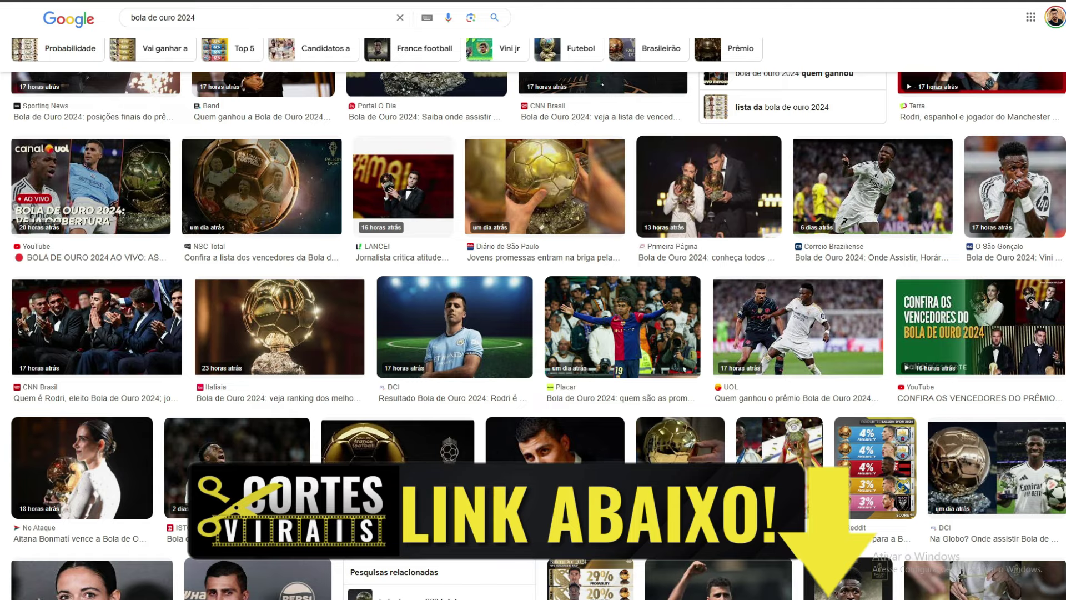
scroll(866, 216, "up", 5)
left_click(275, 167)
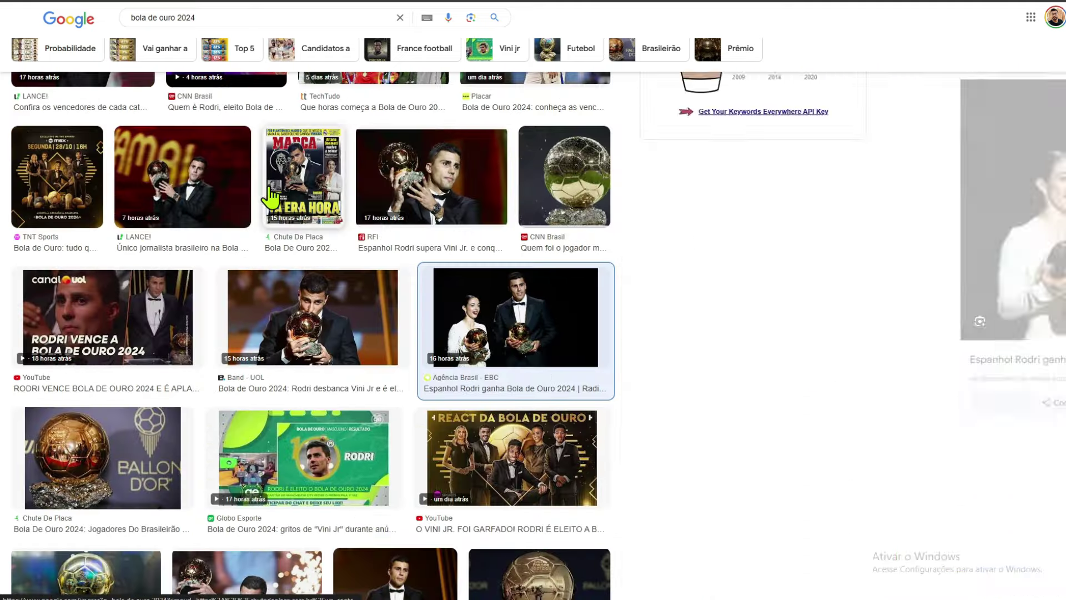
right_click(781, 169)
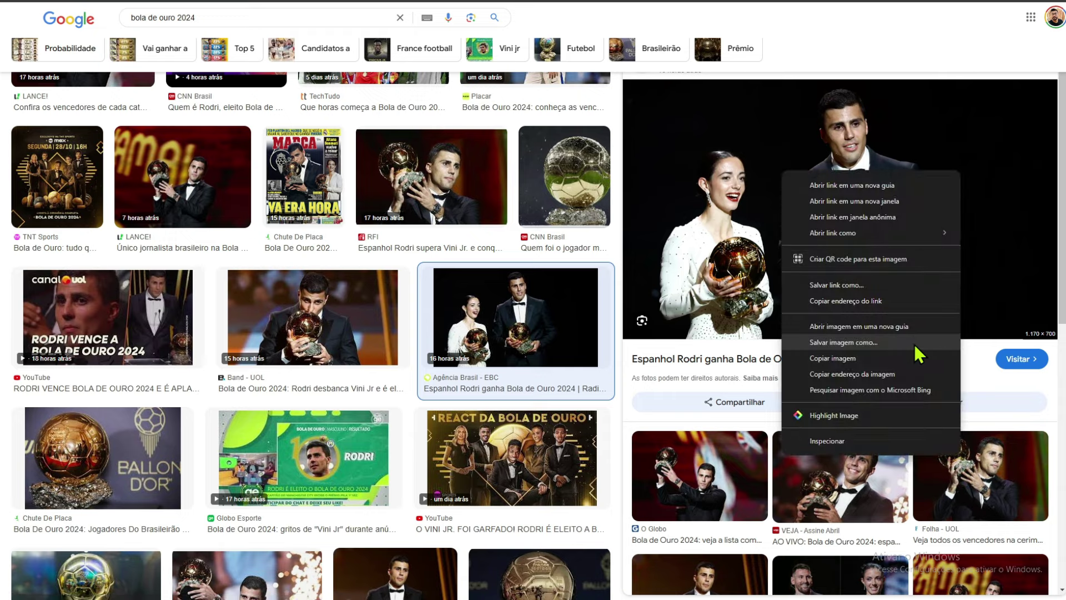
left_click(874, 342)
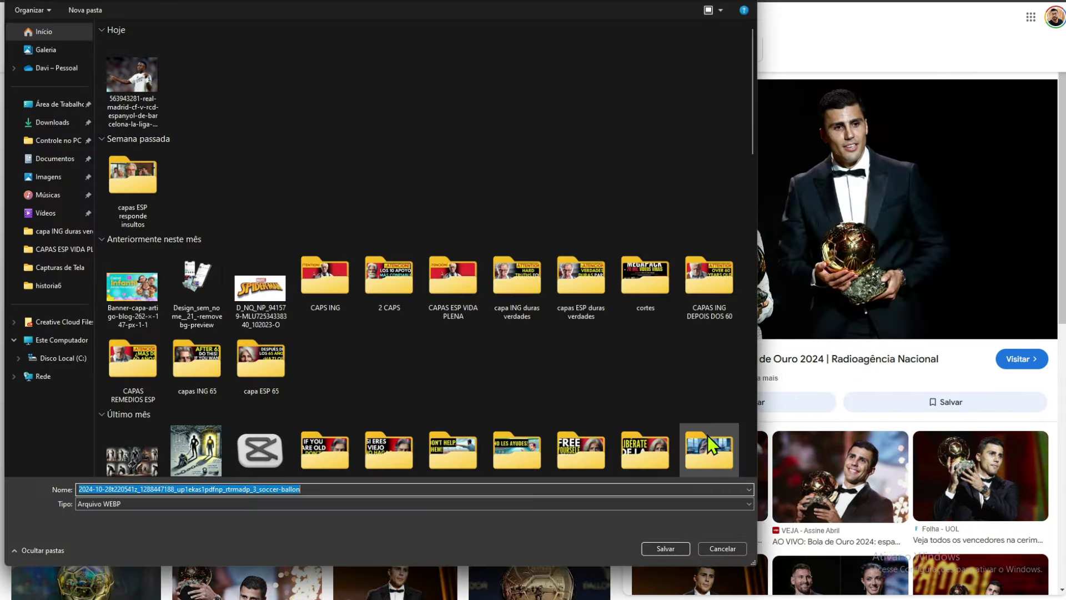
left_click(648, 547)
left_click(850, 508)
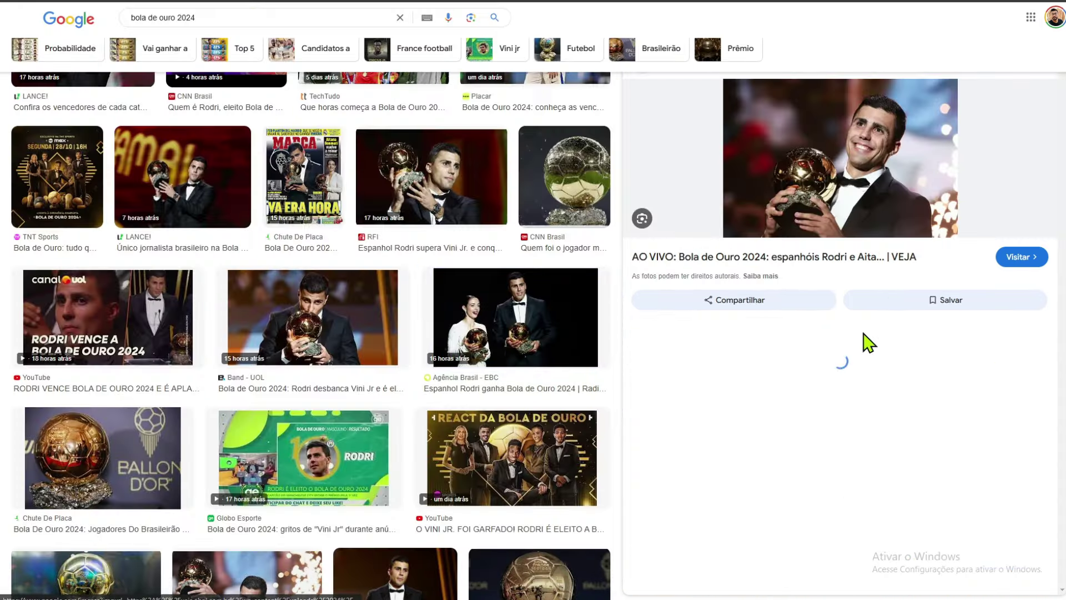
right_click(847, 131)
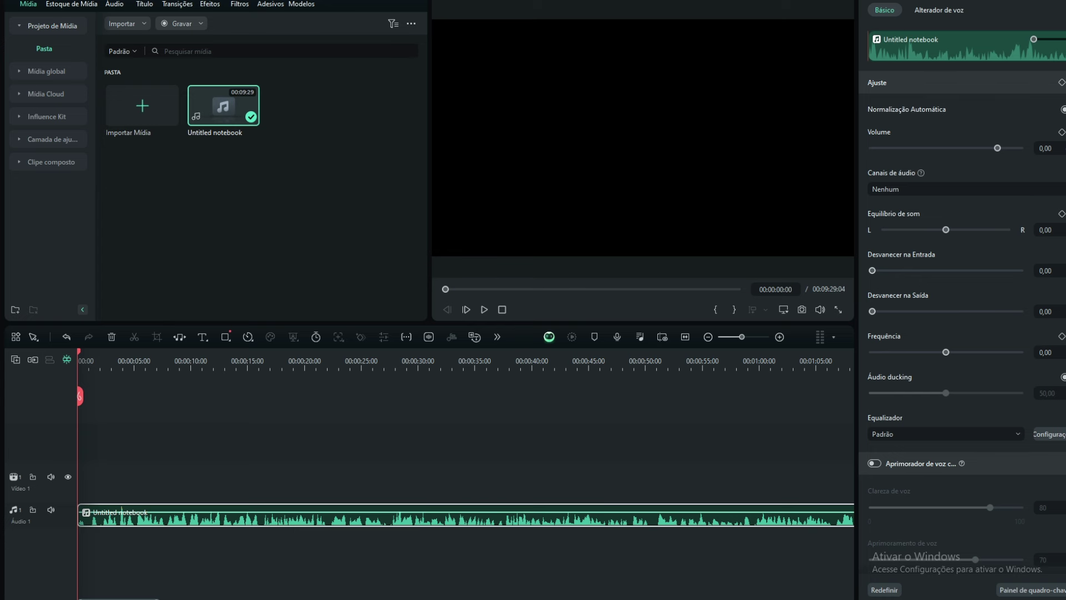
- Play the beginning of the podcast audio on the Filmora timeline and place the playhead at 00:00:05:03
left_click(483, 310)
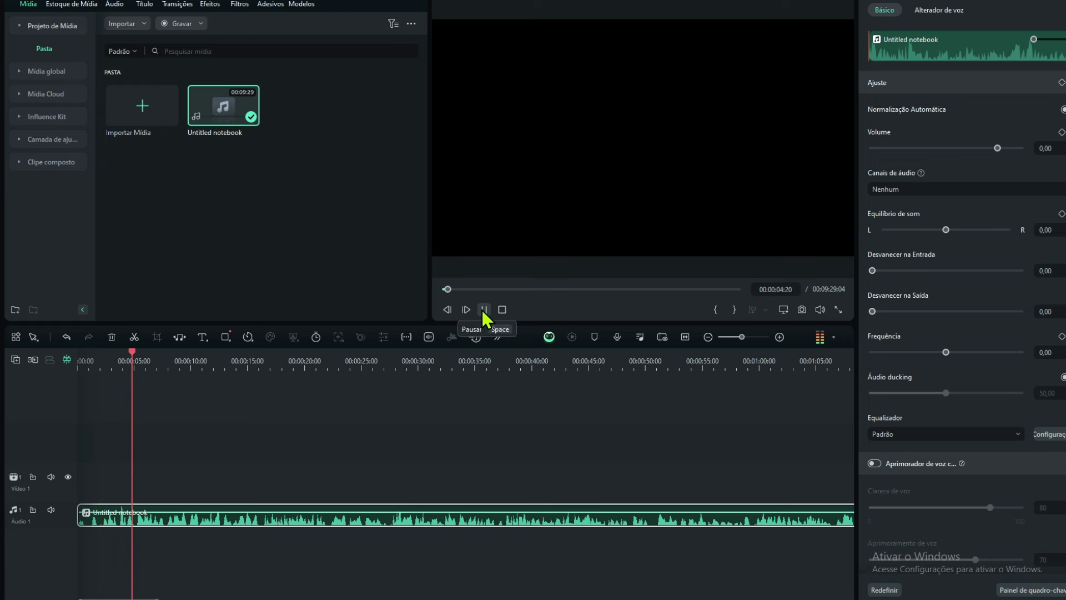
left_click(484, 310)
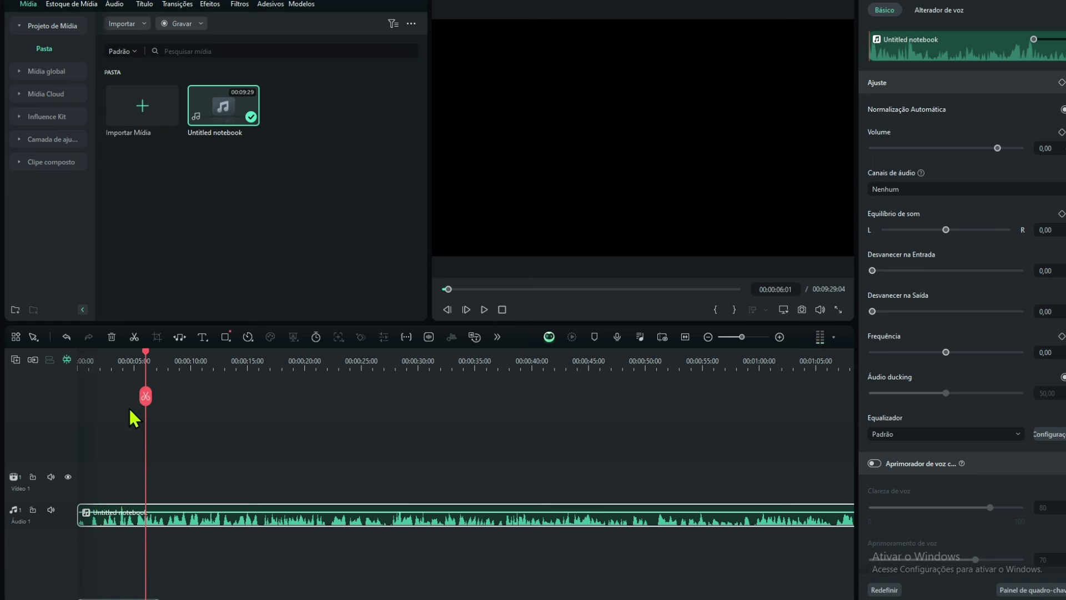
left_click_drag(147, 355, 136, 357)
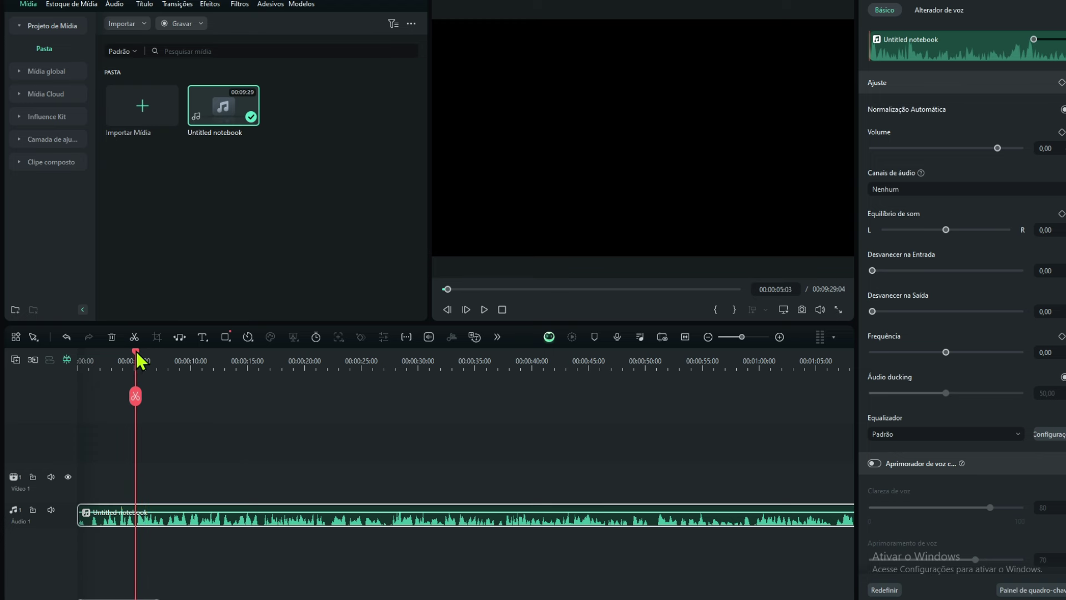
- Trim the start of the podcast audio clip up to the playhead at 00:00:05:03 and play the new beginning
left_click_drag(77, 515, 136, 514)
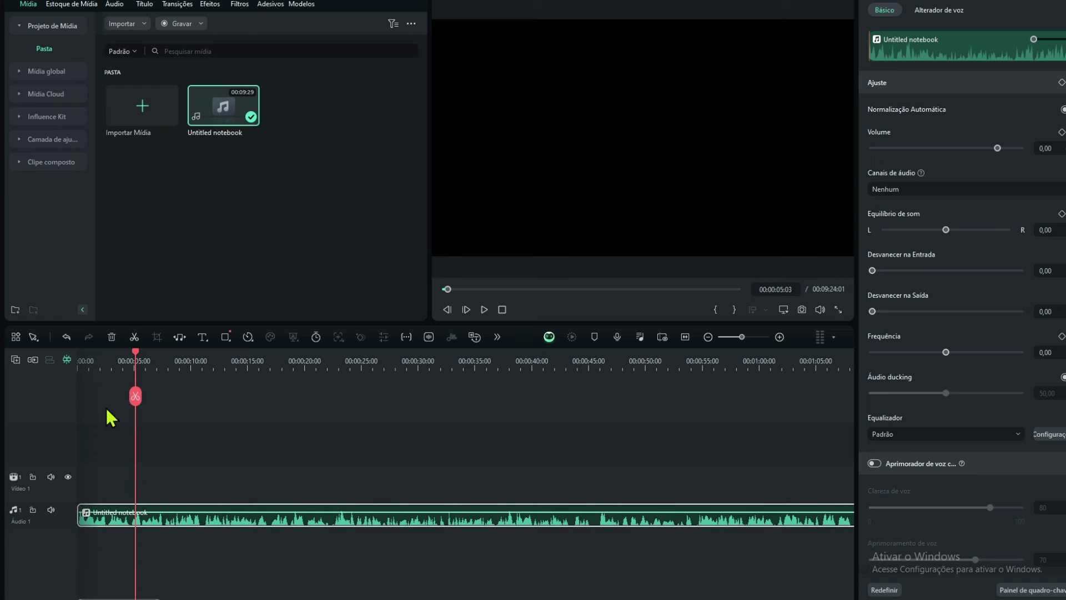
left_click(81, 361)
left_click(482, 315)
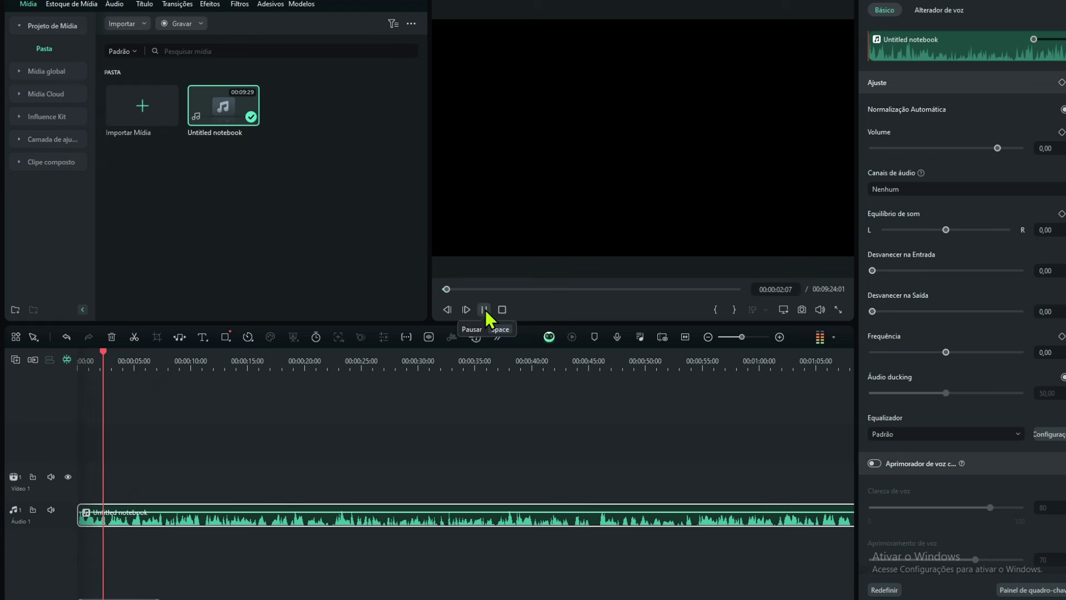
left_click(484, 310)
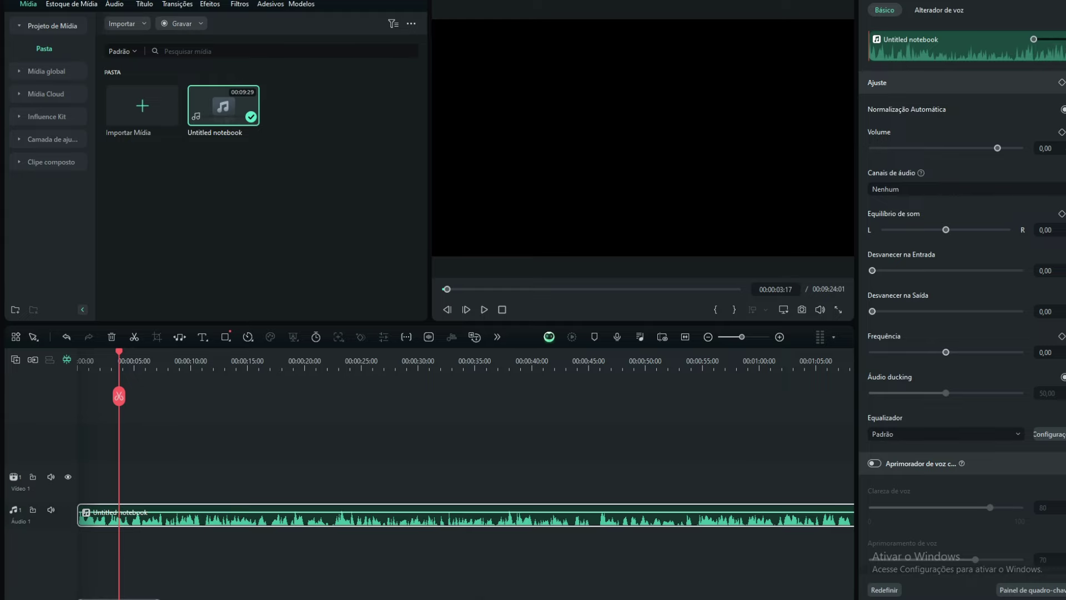
- Import the downloaded images into the project media and place the four supported ones in sequence from the start of the Vídeo 1 track
key("alt+Tab")
left_click_drag(1000, 134, 649, 139)
left_click_drag(673, 116, 298, 152)
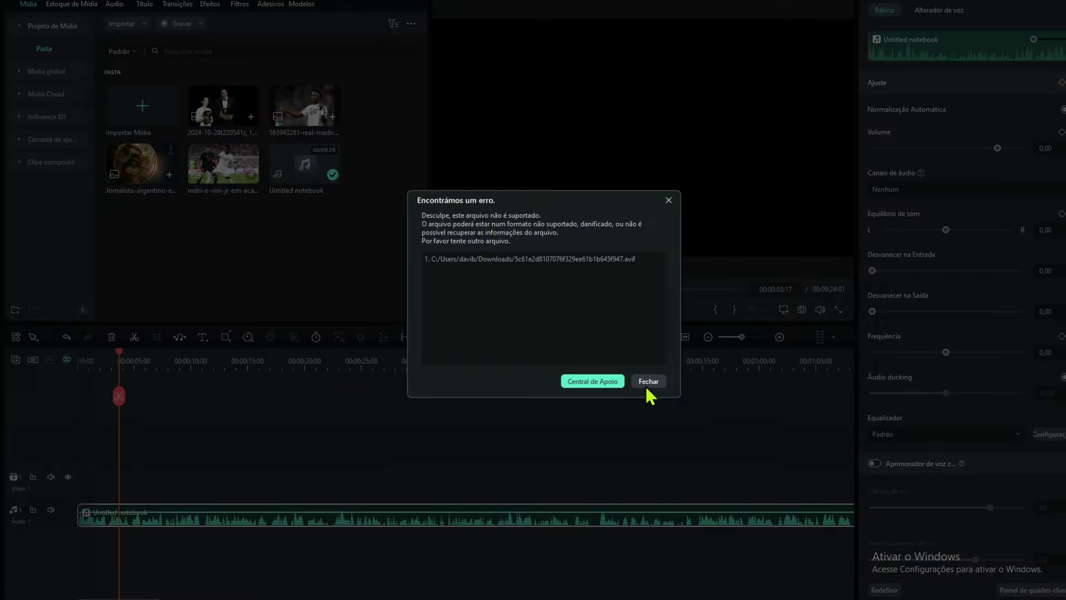
left_click(648, 384)
left_click_drag(139, 173, 83, 488)
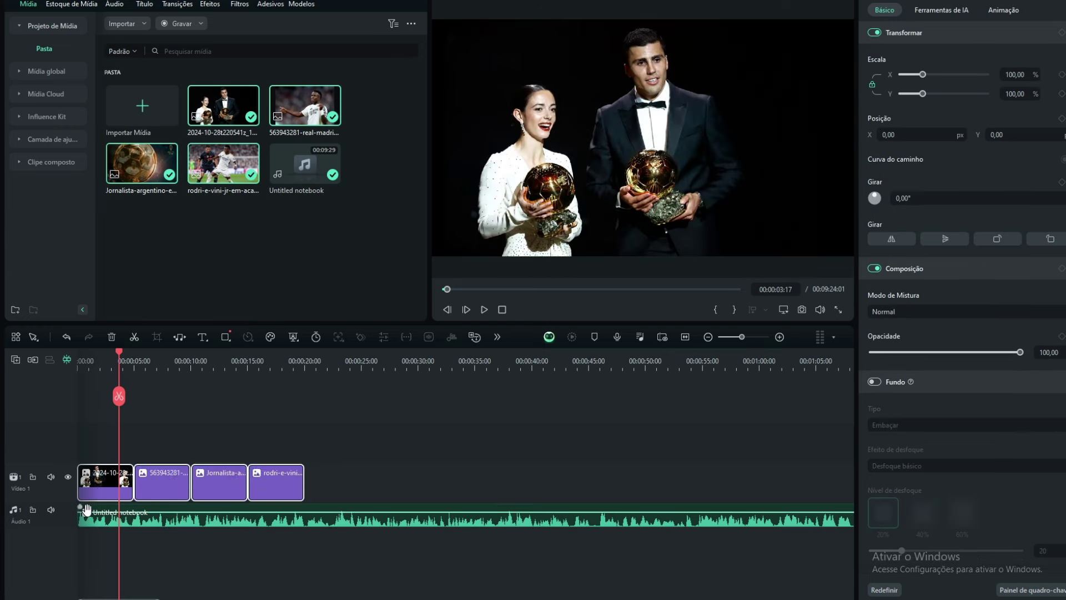
left_click_drag(119, 352, 74, 364)
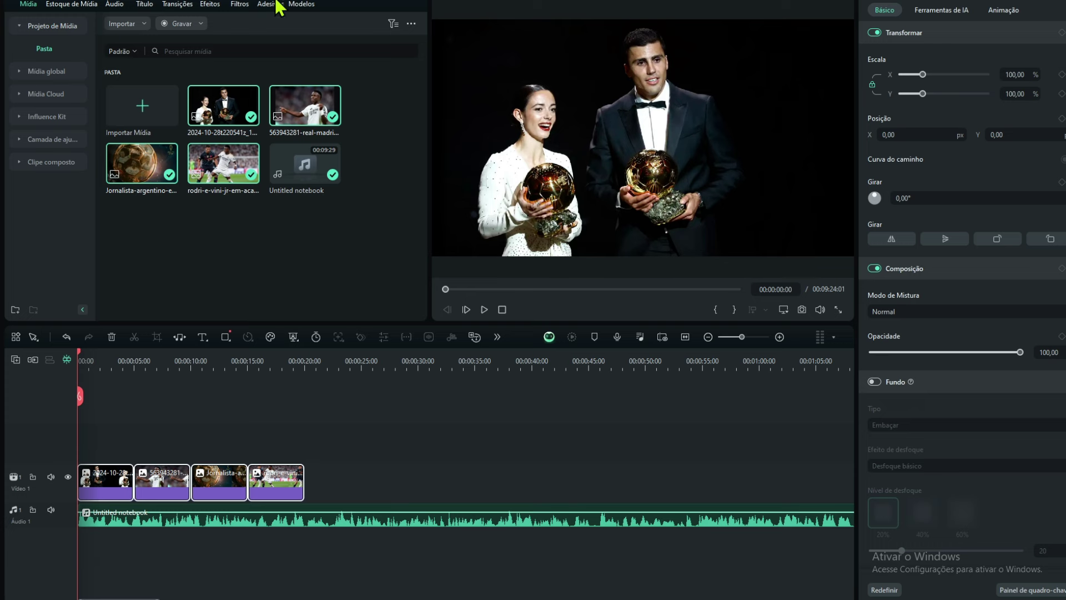
- Add the favourite video effect Leve on the track above the images, covering all four clips from 00:00 to 20 seconds
left_click(211, 4)
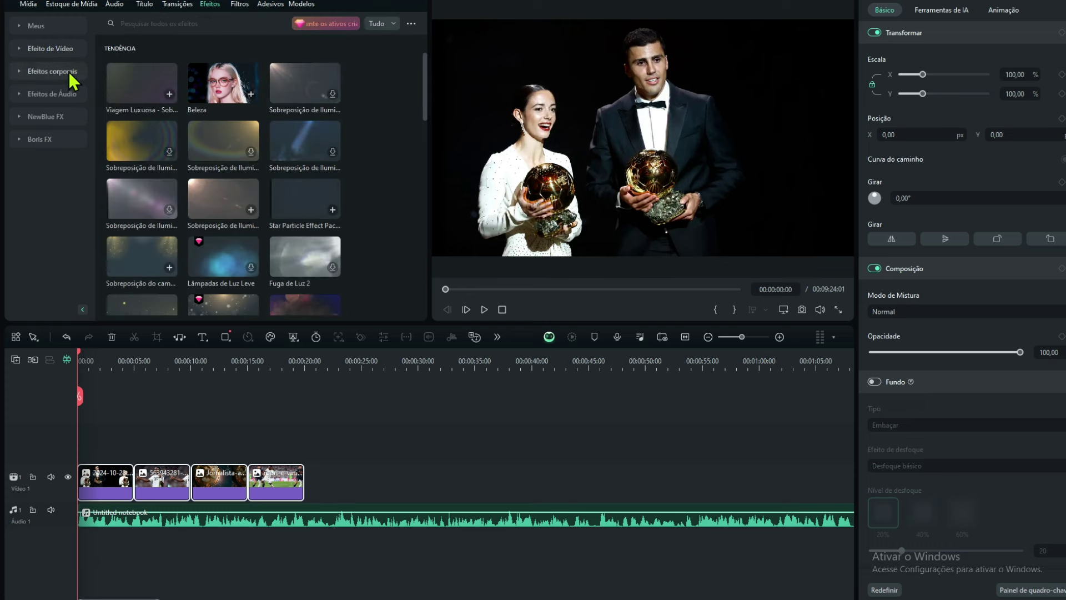
left_click(54, 29)
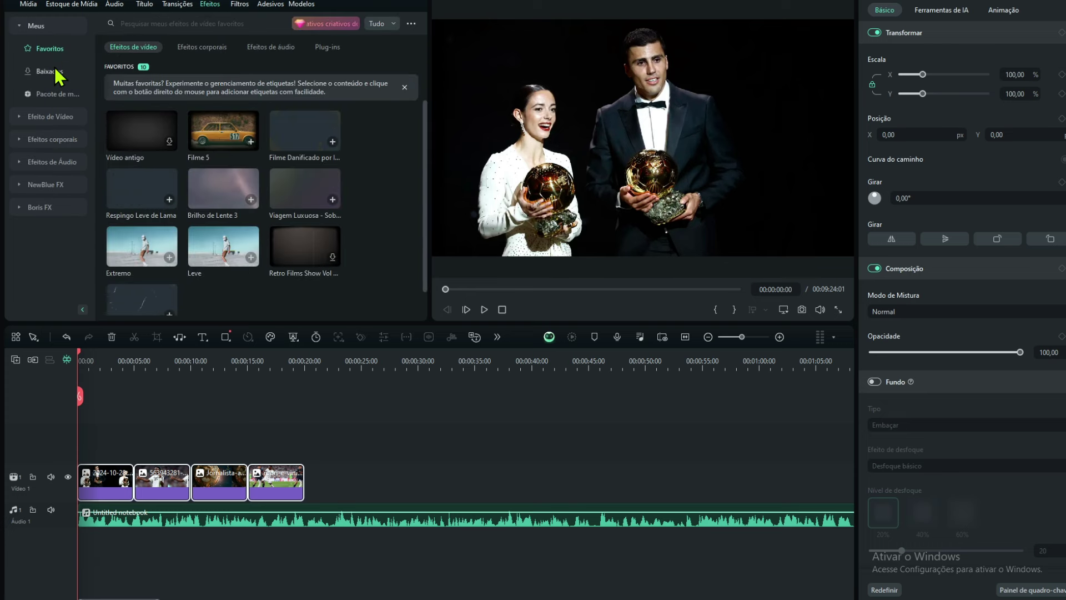
mouse_move(227, 244)
left_click_drag(226, 245, 305, 448)
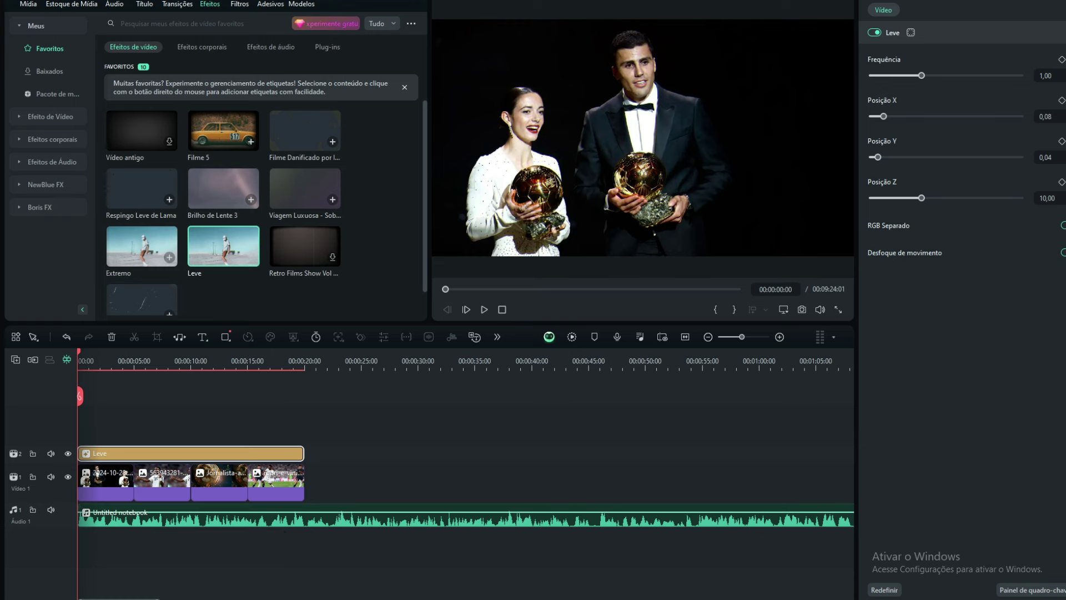
- Review the "Prompt PT-BR" podcast prompt in the Notepad notes and minimise the notes window
key("alt+Tab")
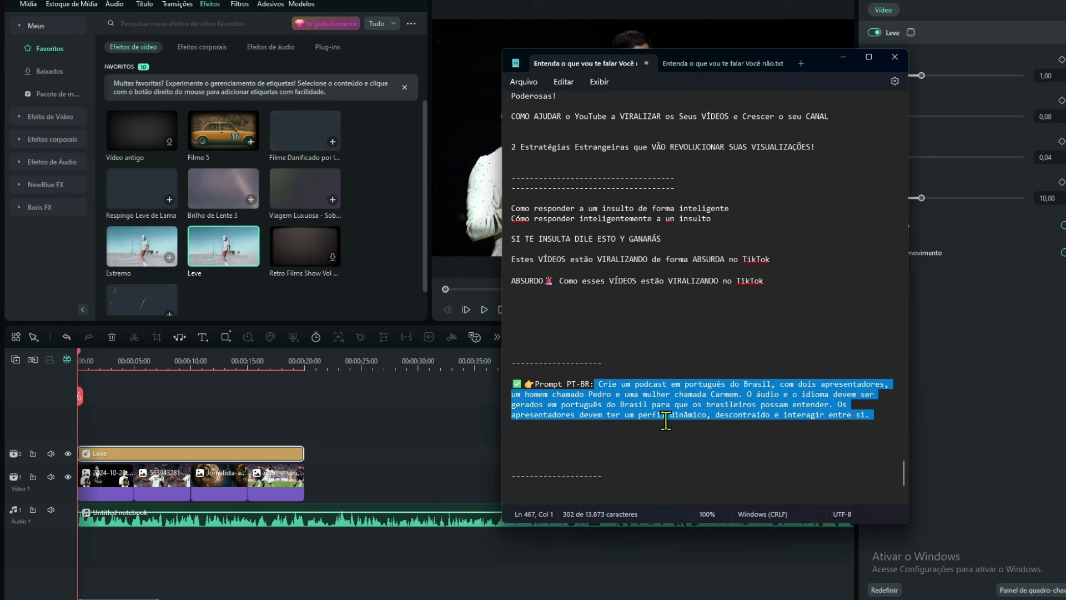
left_click(873, 418)
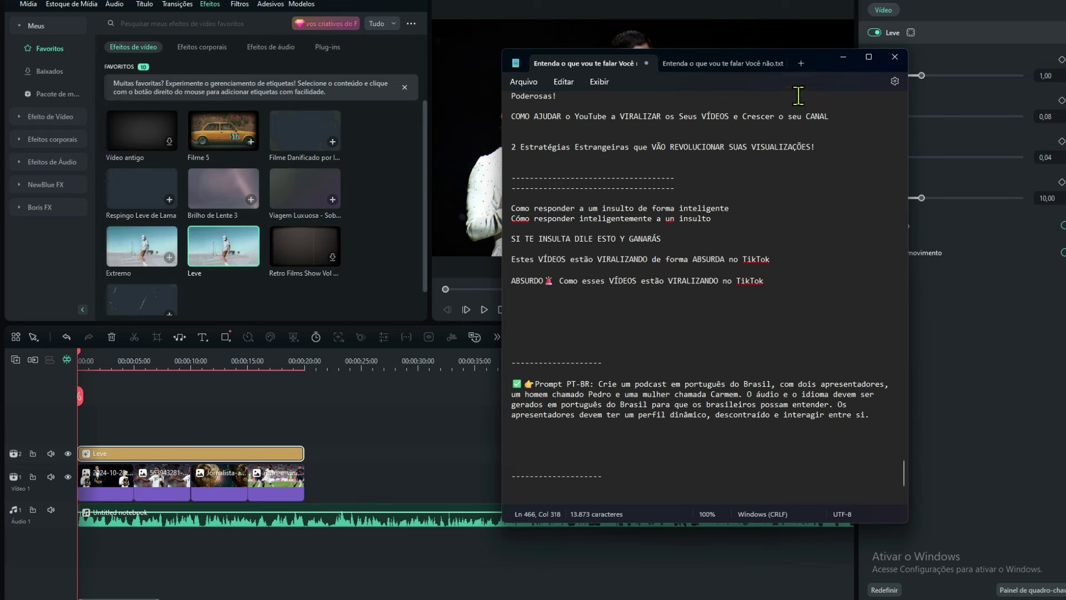
left_click(843, 58)
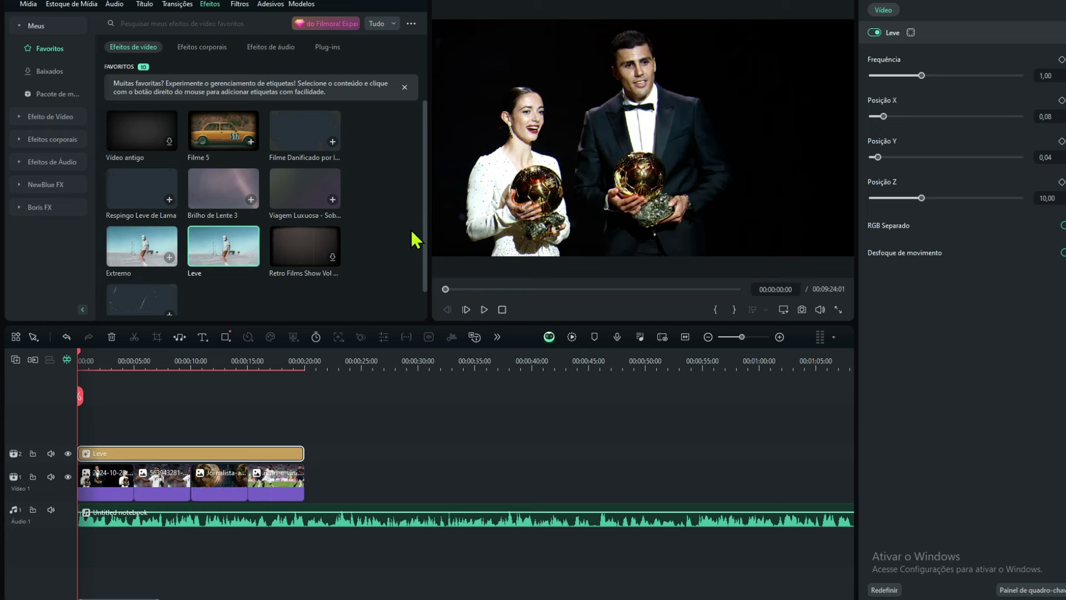
- Play the timeline from the start through the third image to check the Leve effect with the podcast audio
left_click(484, 309)
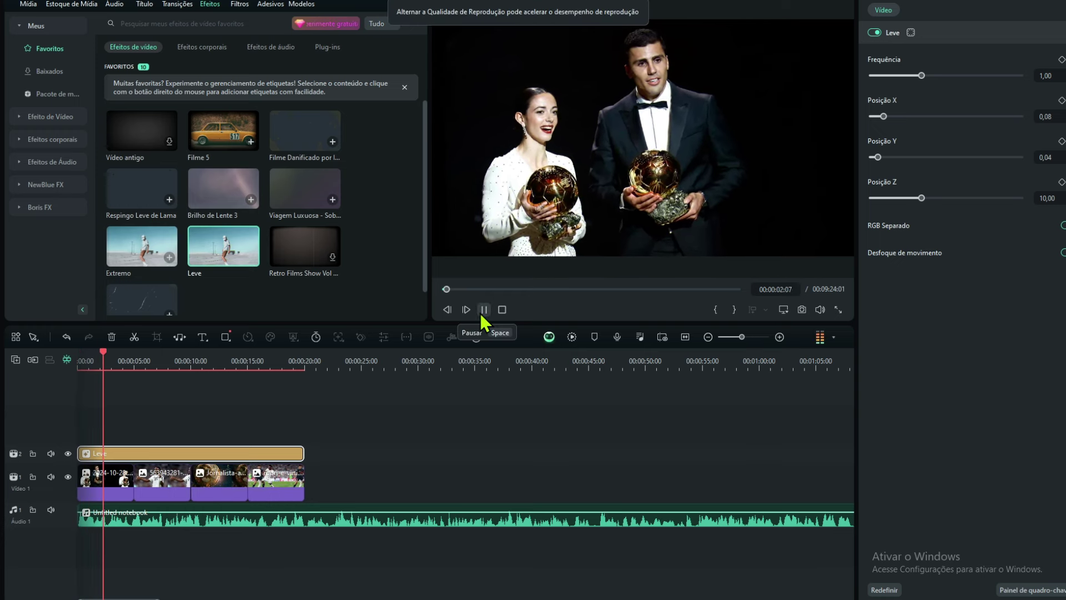
left_click(479, 310)
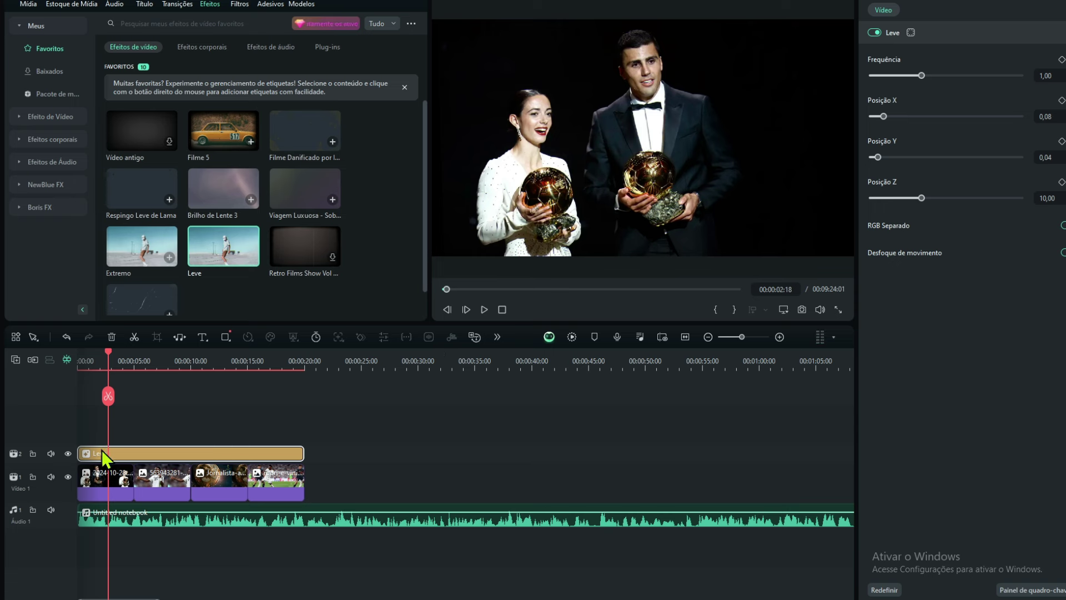
left_click(484, 311)
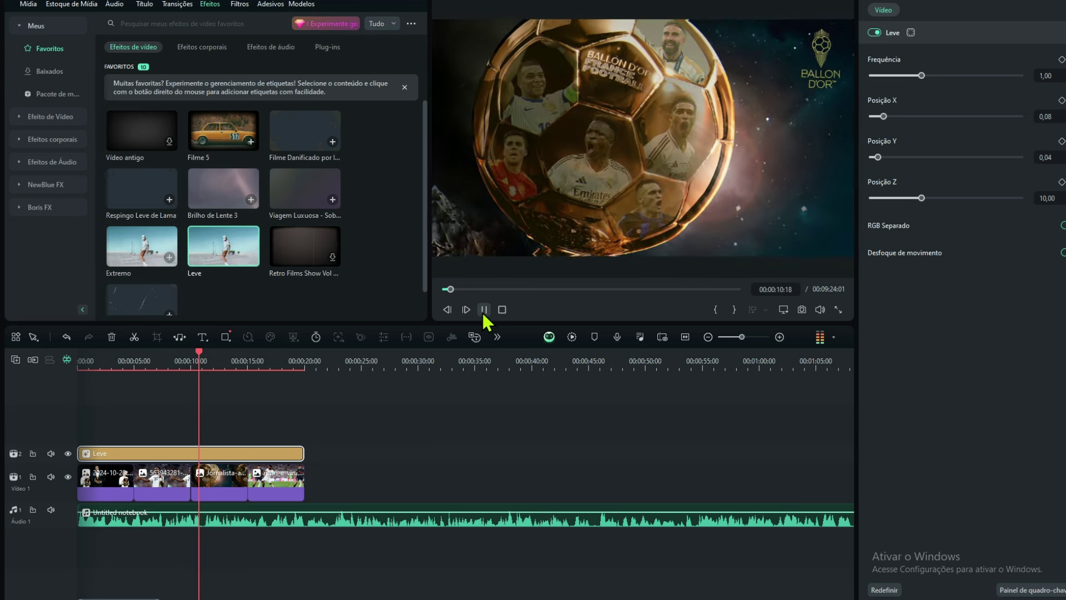
left_click(484, 309)
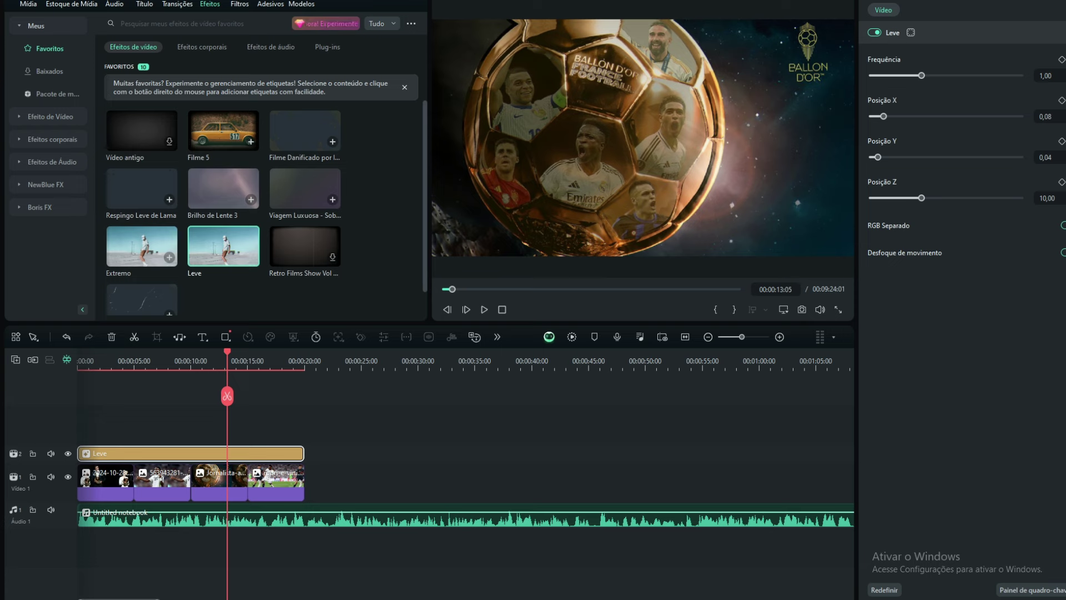
- Switch to the browser and open Bing's image creator in a new tab
left_click(594, 552)
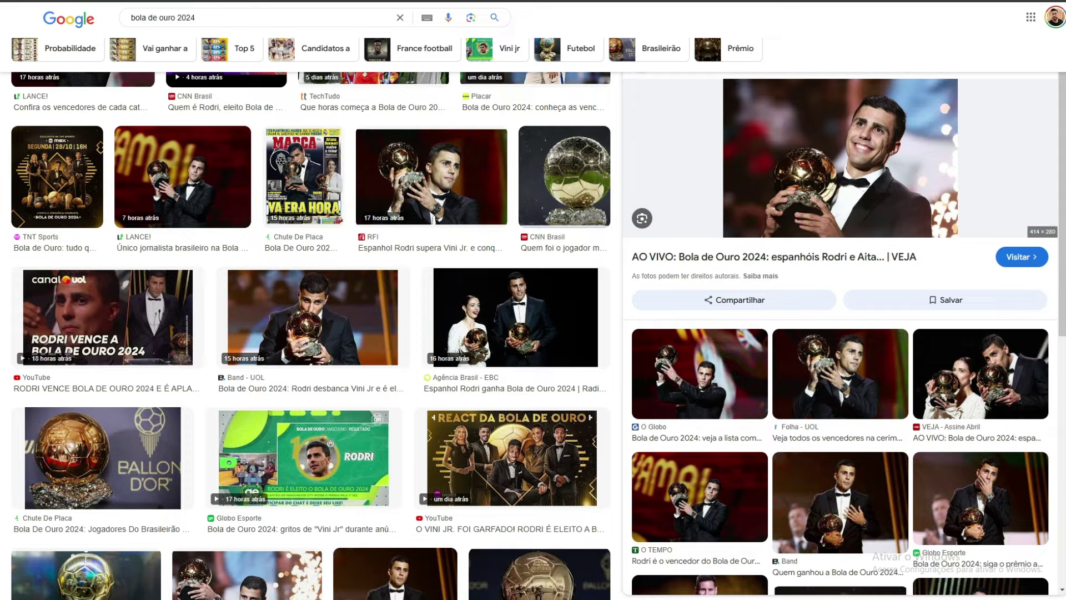
key("ctrl+t")
type("big")
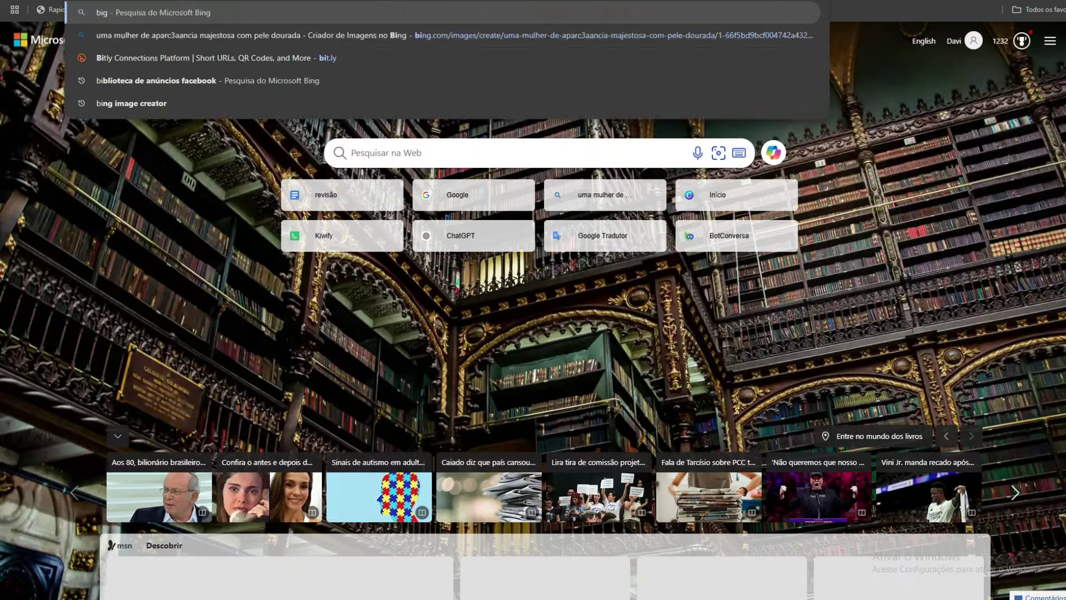
key("Return")
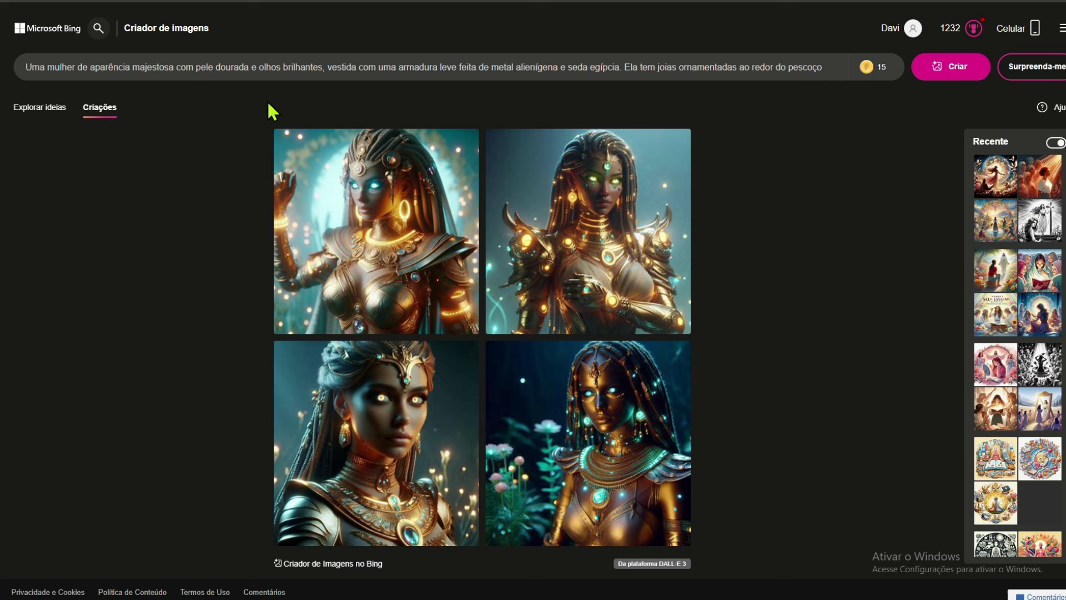
- Generate images with the prompt "crie uma cena de podcast onde tenha dois apresentadores, uma mulher e um homem"
triple_click(385, 61)
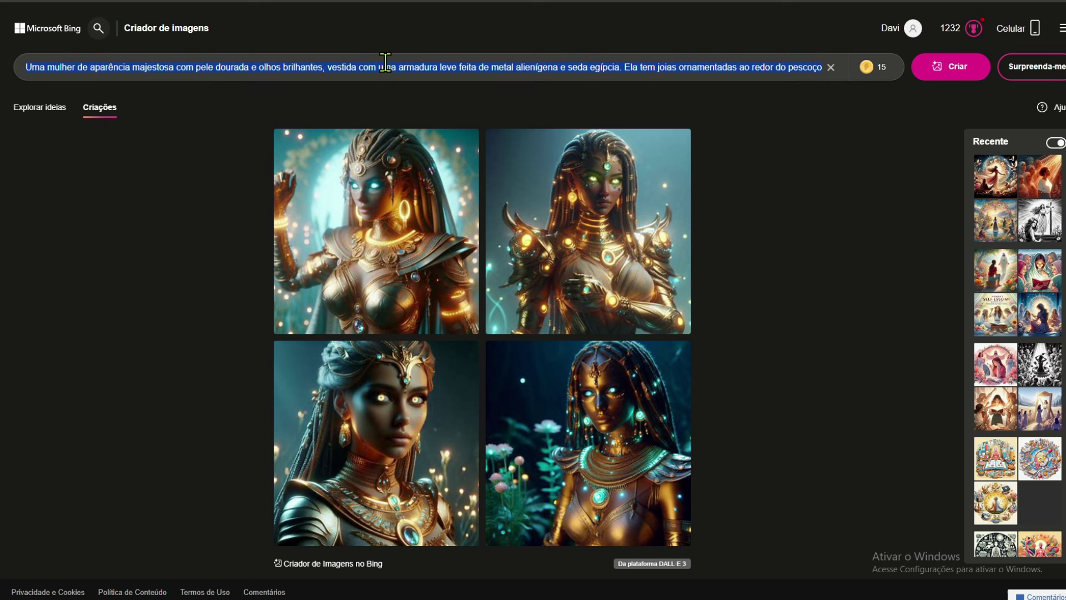
type("c")
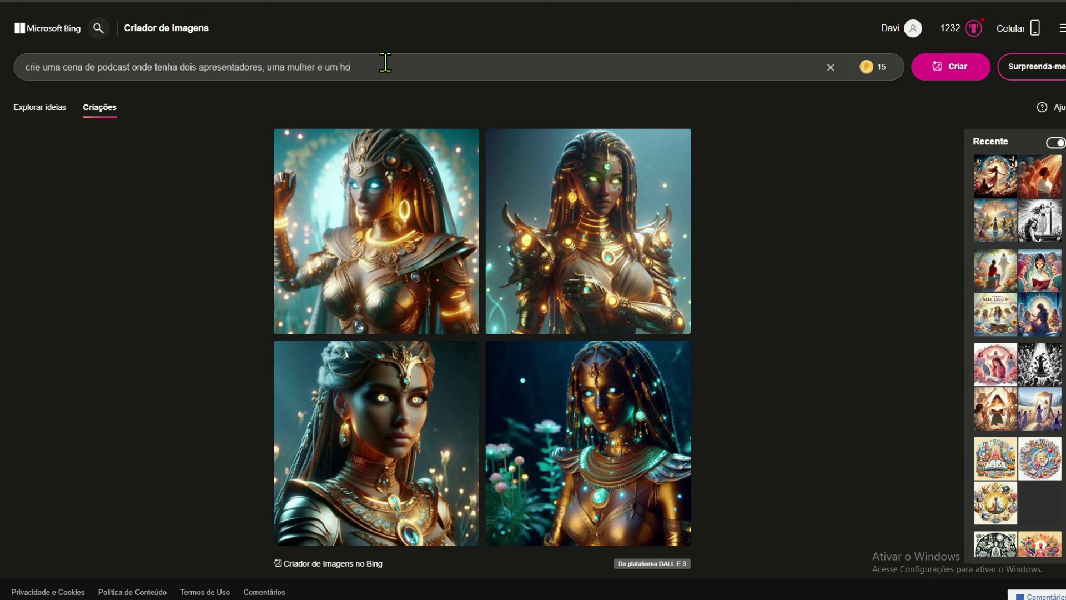
key("Return")
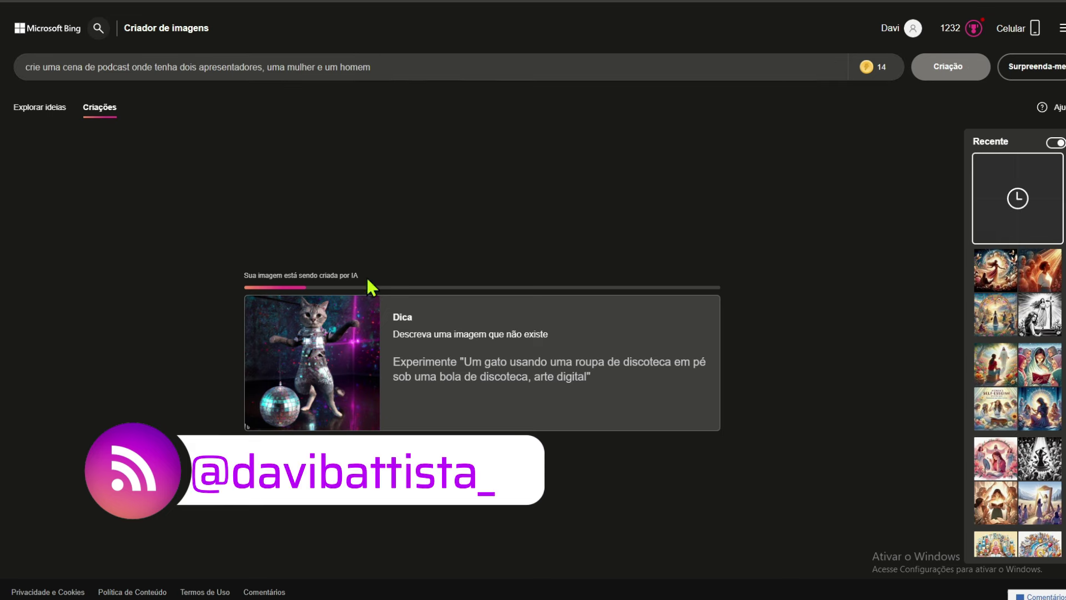
key("alt+Tab")
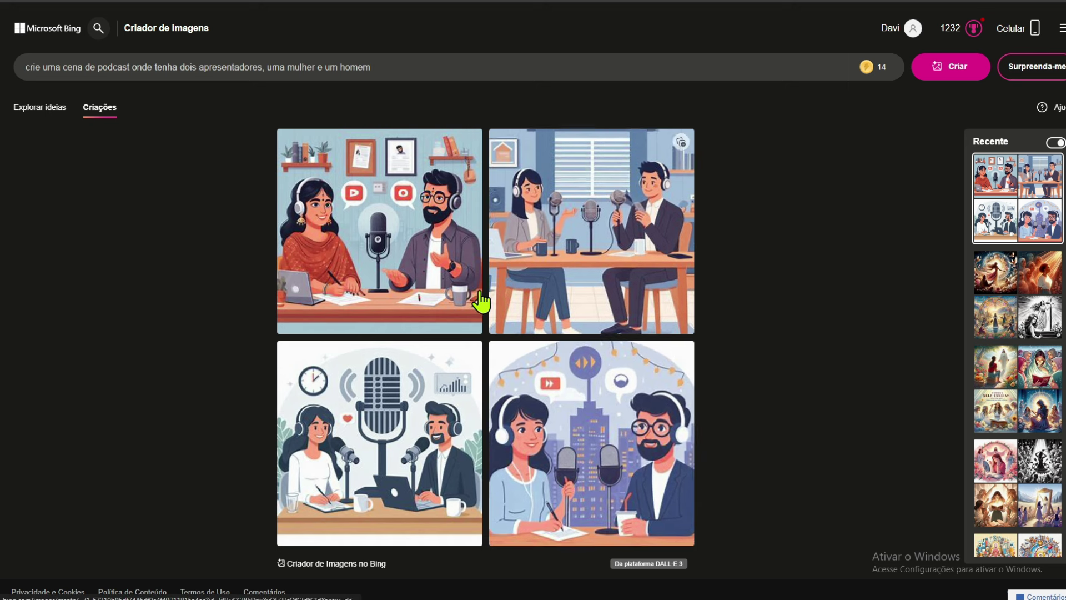
- Add "imagem realismo" to the podcast scene prompt and generate the images again
left_click(387, 68)
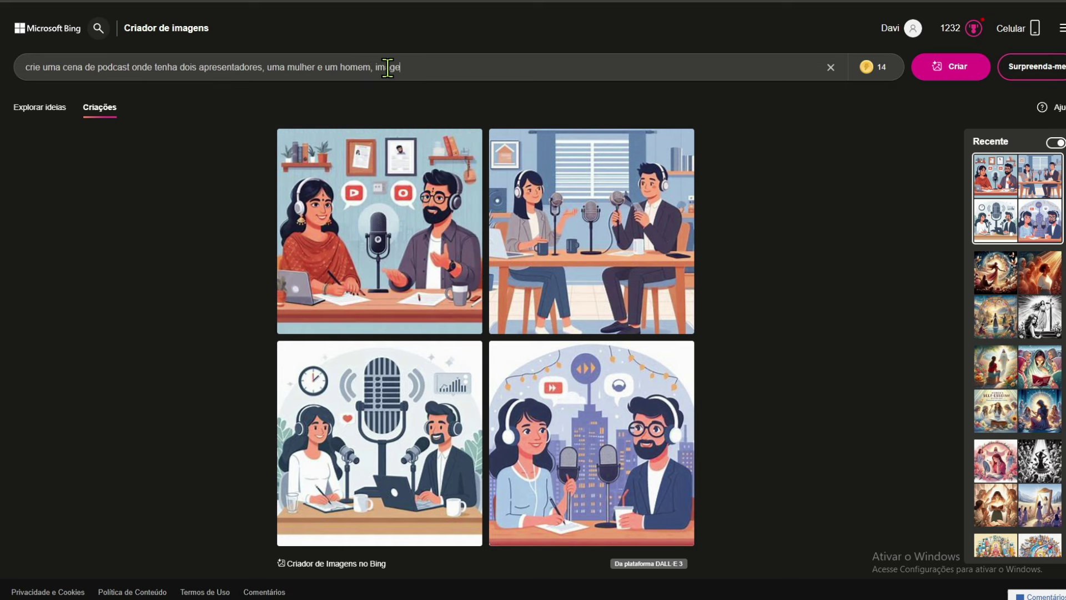
type("ta")
key("Return")
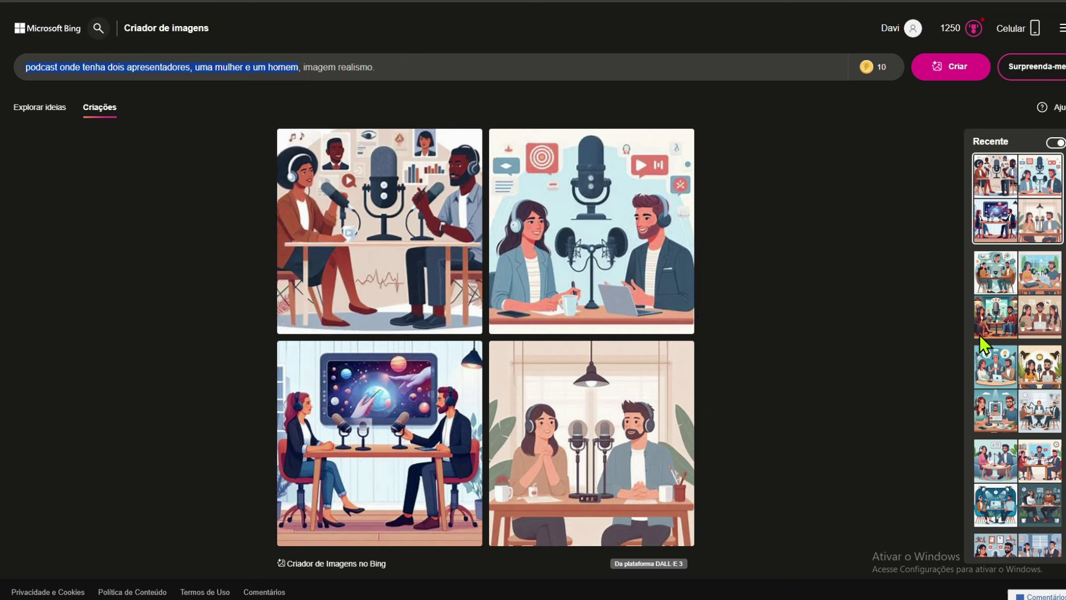
- Browse the recent creations and examine earlier image sets, including "Autoestima Feminina à Luz da Palavra" and "Libertando-se do Passado"
scroll(1052, 275, "down", 15)
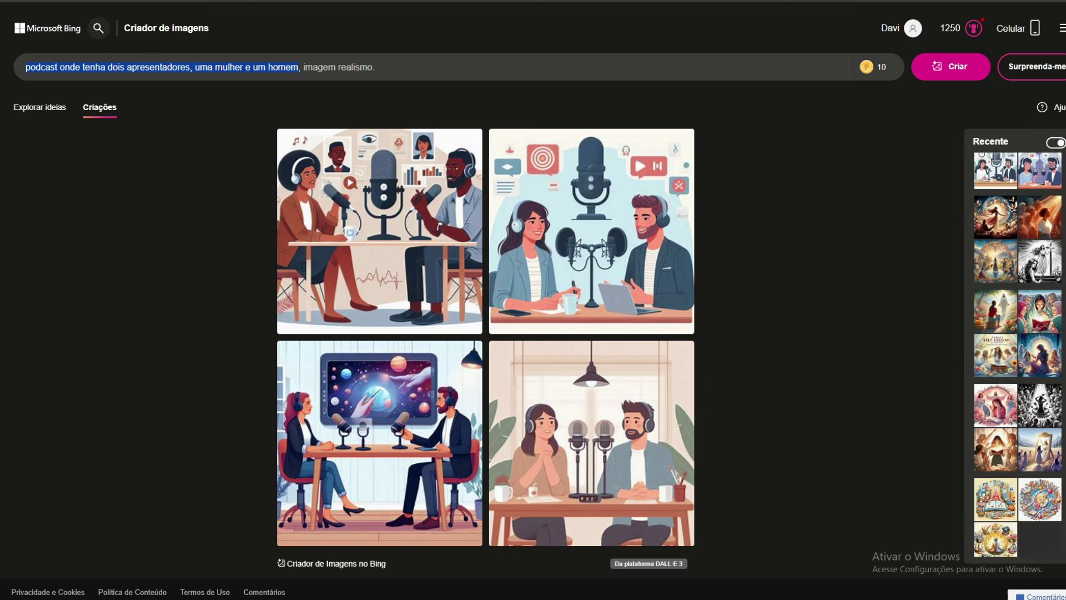
left_click(1048, 262)
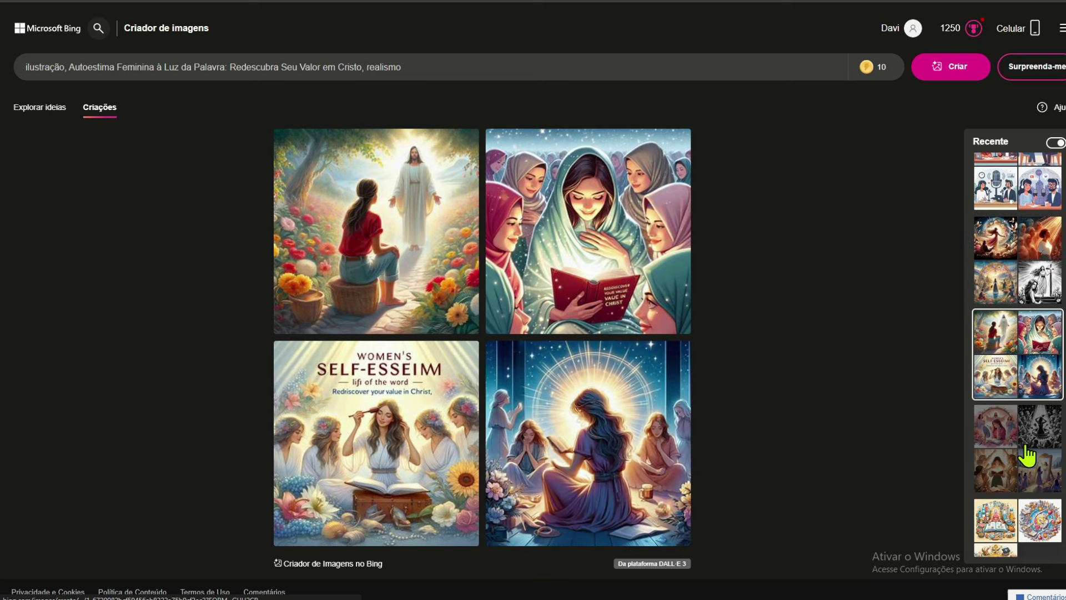
scroll(1059, 305, "down", 10)
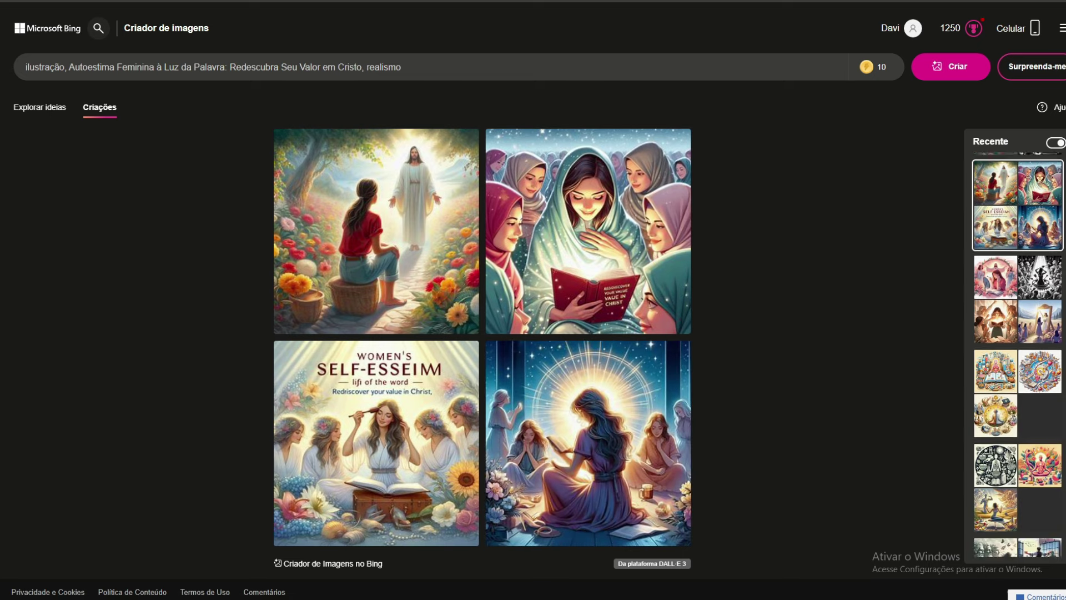
scroll(1018, 355, "down", 5)
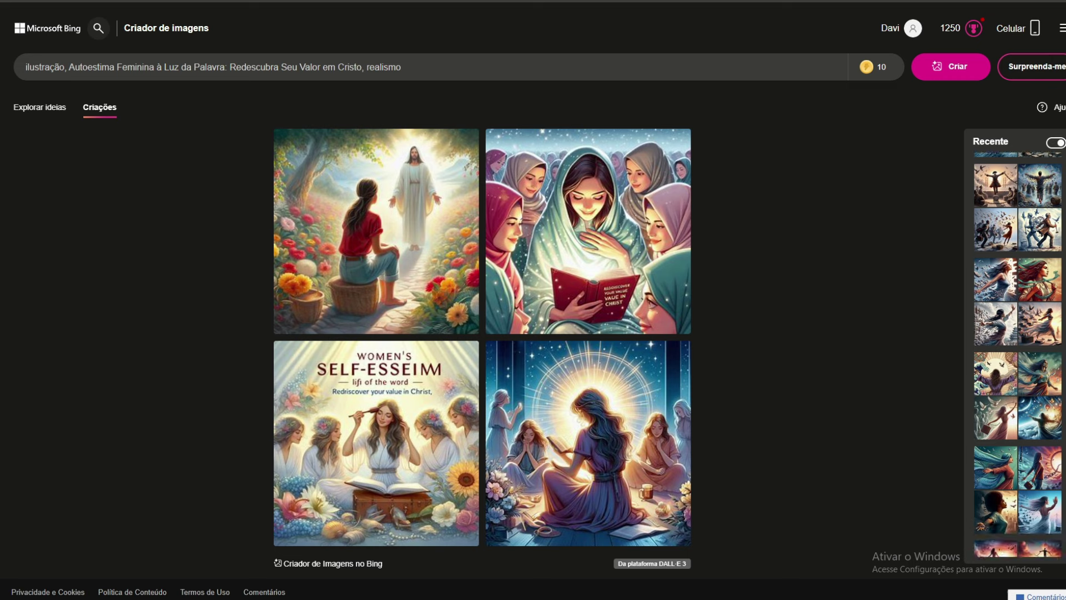
scroll(1016, 388, "down", 2)
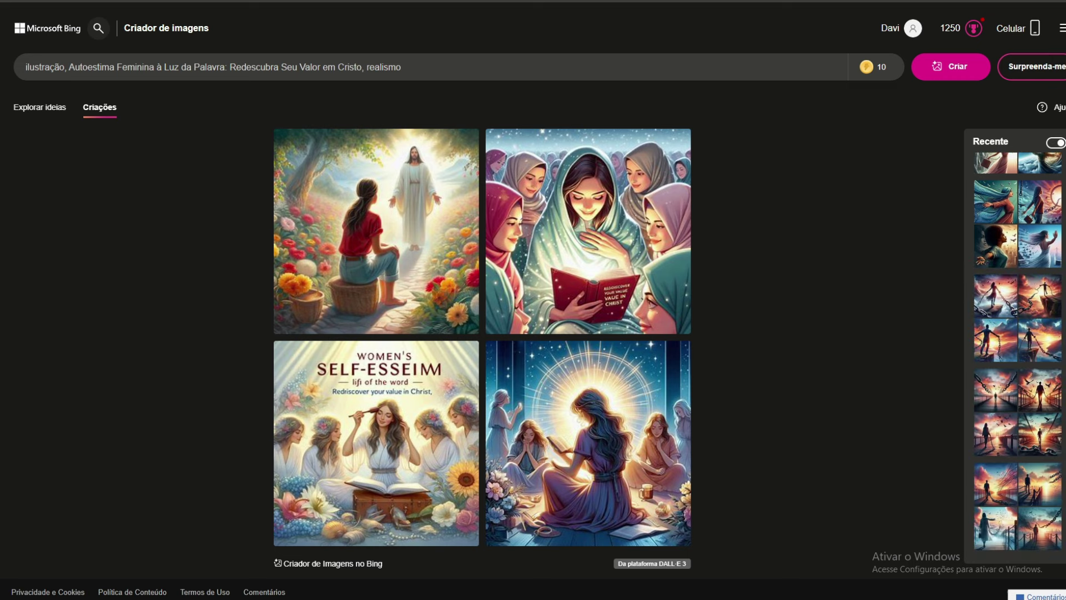
left_click(1011, 435)
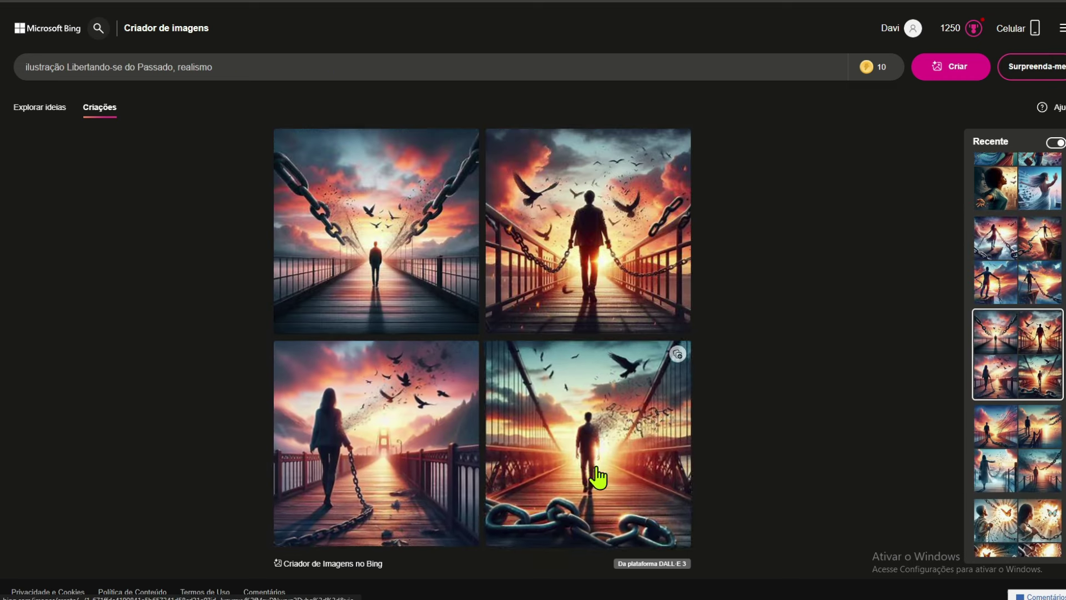
left_click(1026, 519)
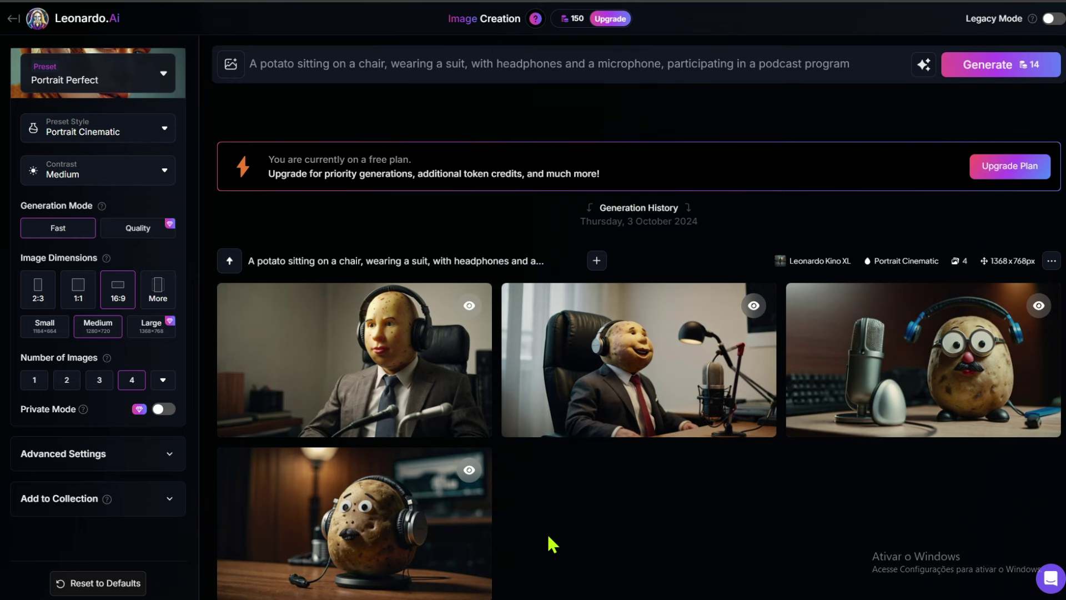
- Generate images in Leonardo.Ai with the prompt "podcast onde tenha dois apresentadores, uma mulher e um homem"
left_click(841, 66)
key("ctrl+a")
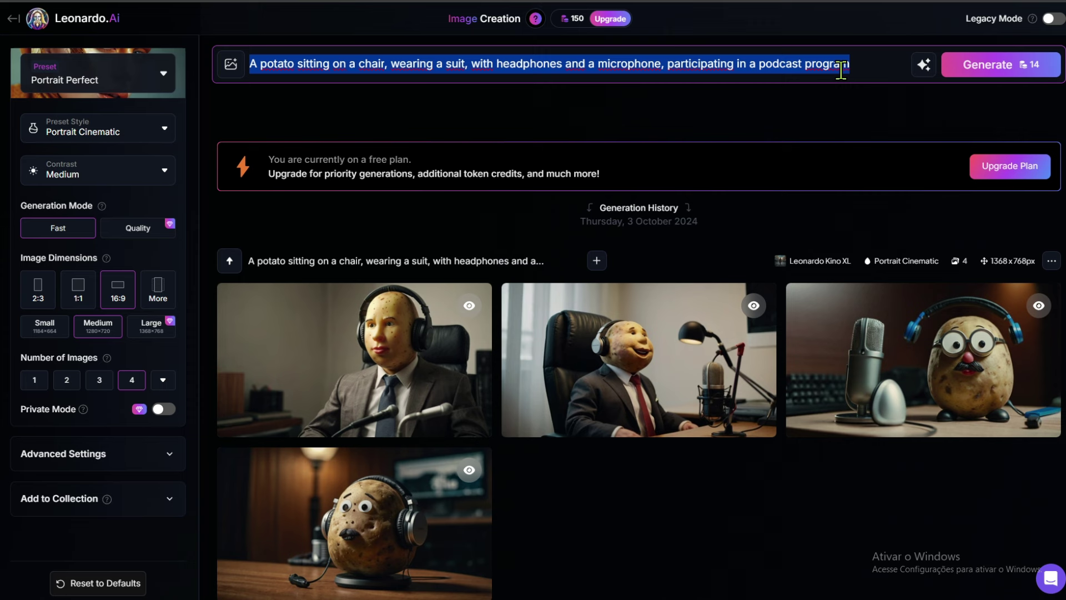
type("podcast onde tenha dois apresentadores, uma mulher e um homem")
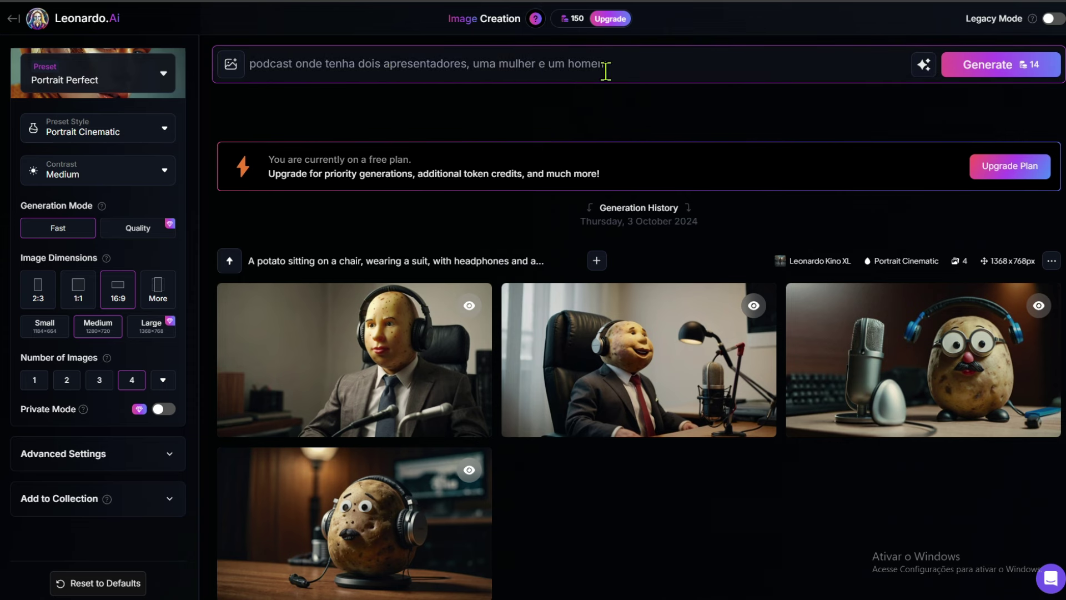
left_click(971, 64)
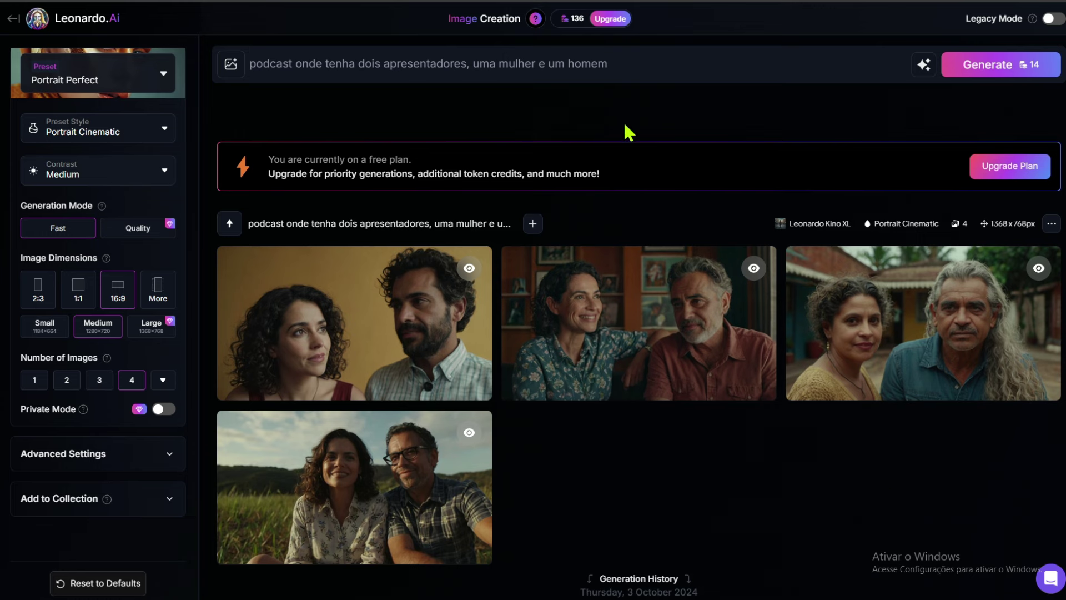
- Add "uma cena em um" to the start of the podcast presenters prompt and generate the images again
left_click(251, 64)
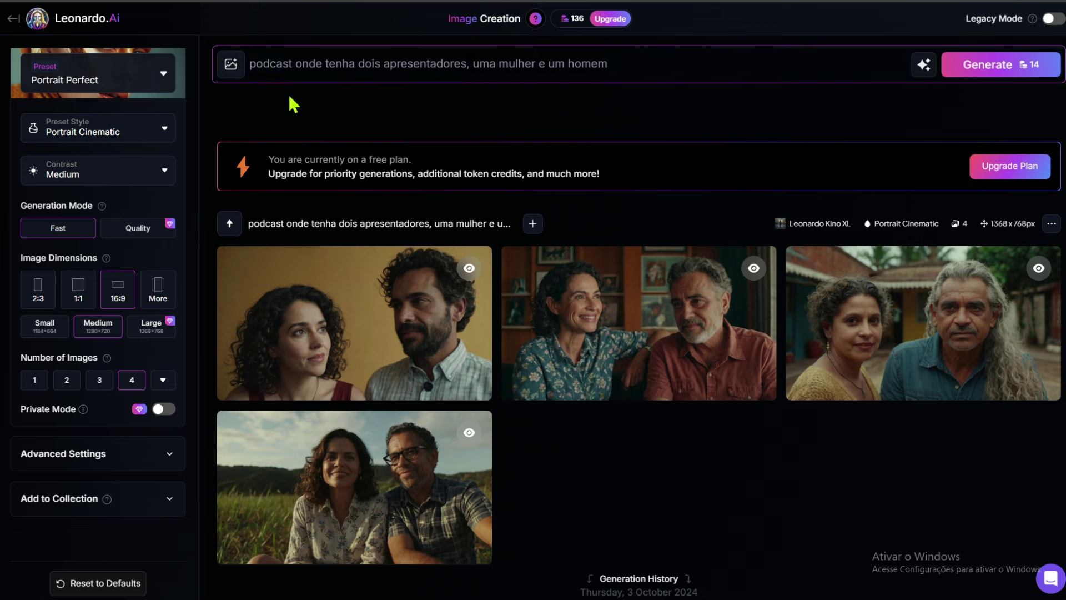
type("uma cena em um")
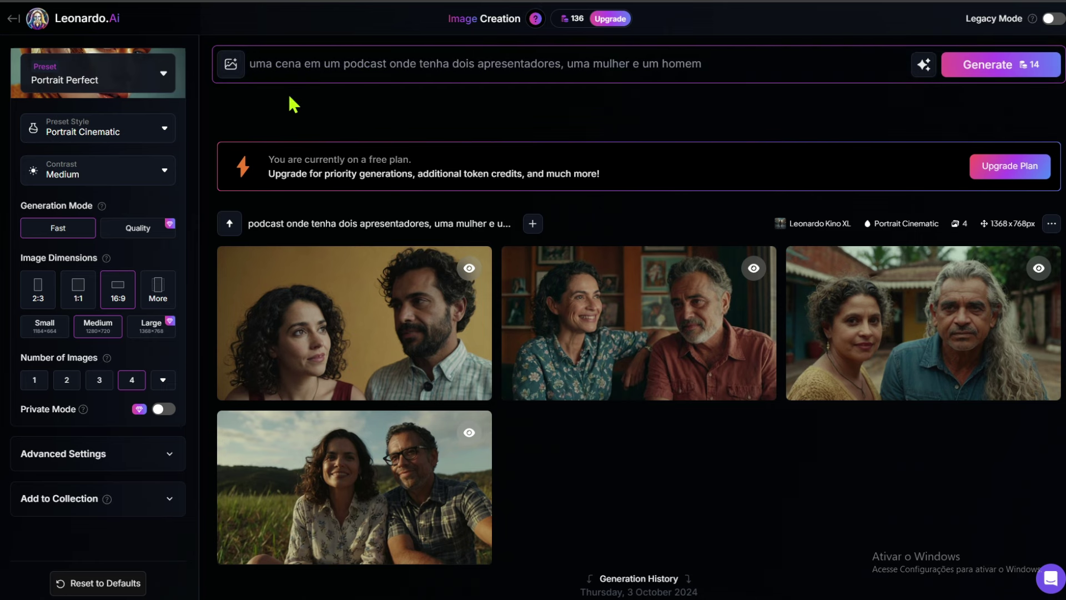
key("Return")
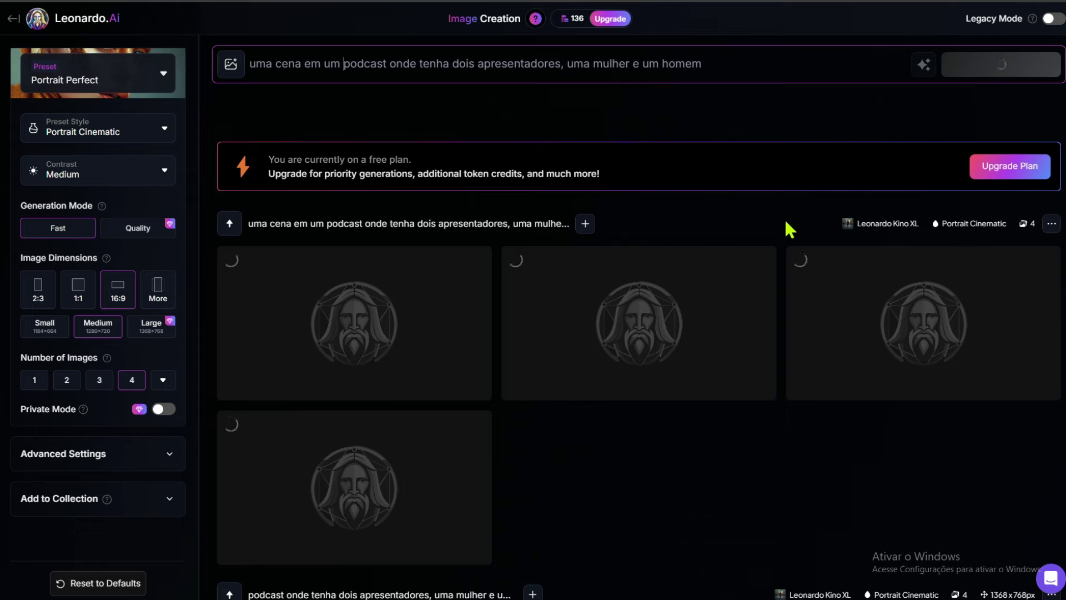
- Browse the generation history for earlier podcast image sets and examine the newly generated presenter images
scroll(785, 228, "down", 10)
scroll(639, 317, "up", 5)
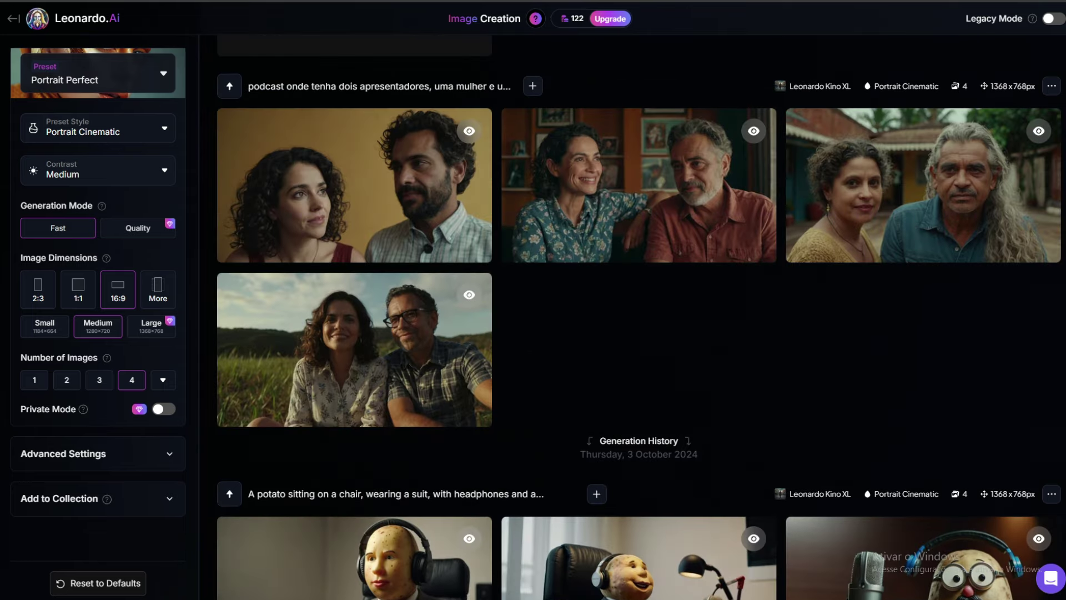
scroll(638, 316, "down", 10)
scroll(639, 316, "down", 3)
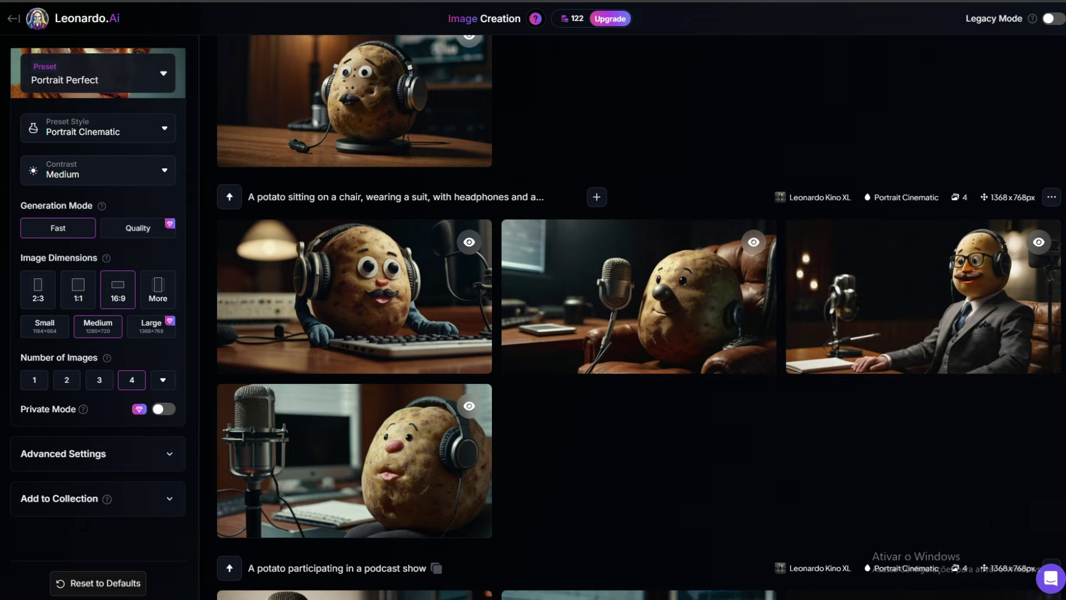
scroll(639, 317, "up", 6)
scroll(639, 316, "down", 19)
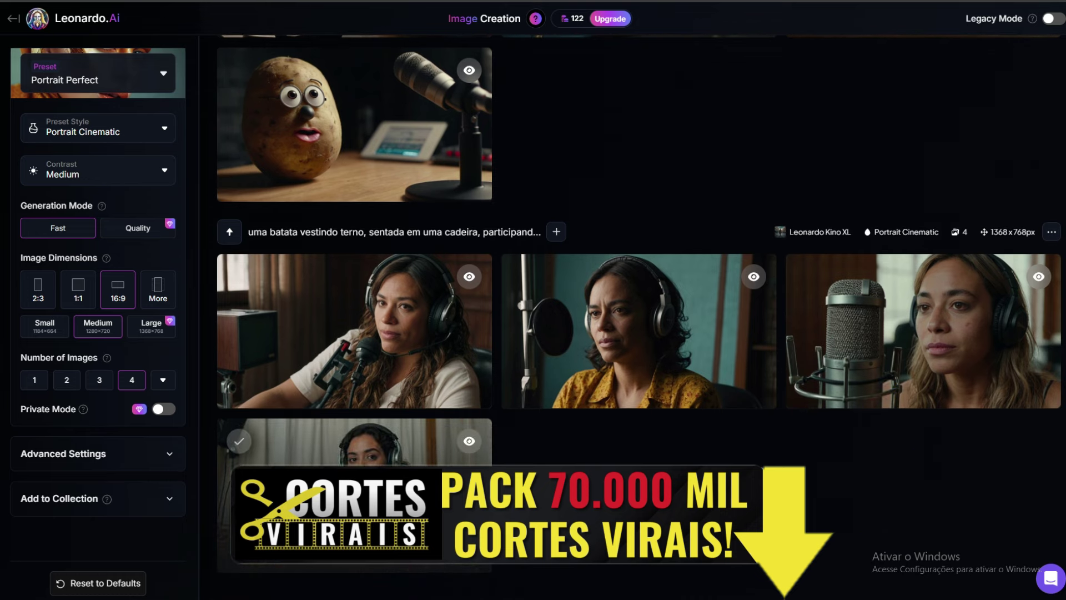
scroll(433, 461, "down", 5)
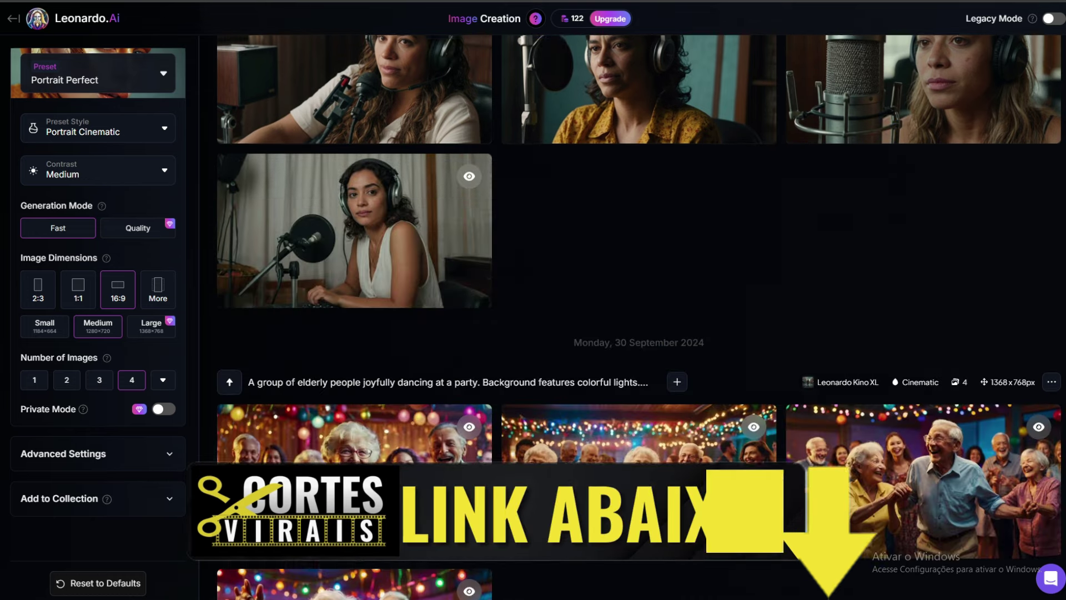
scroll(638, 316, "down", 5)
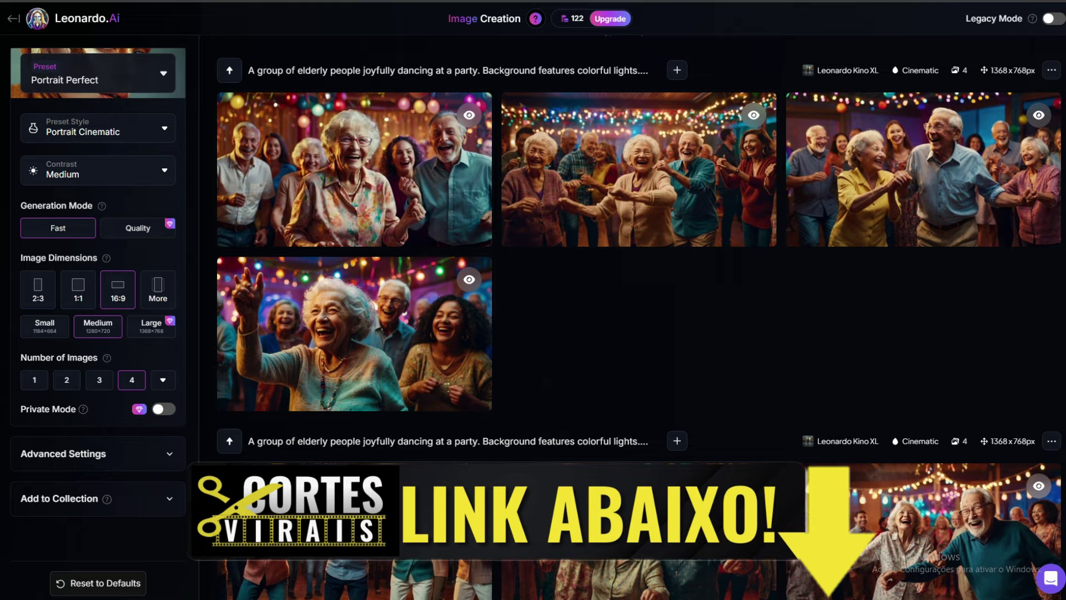
scroll(638, 316, "down", 20)
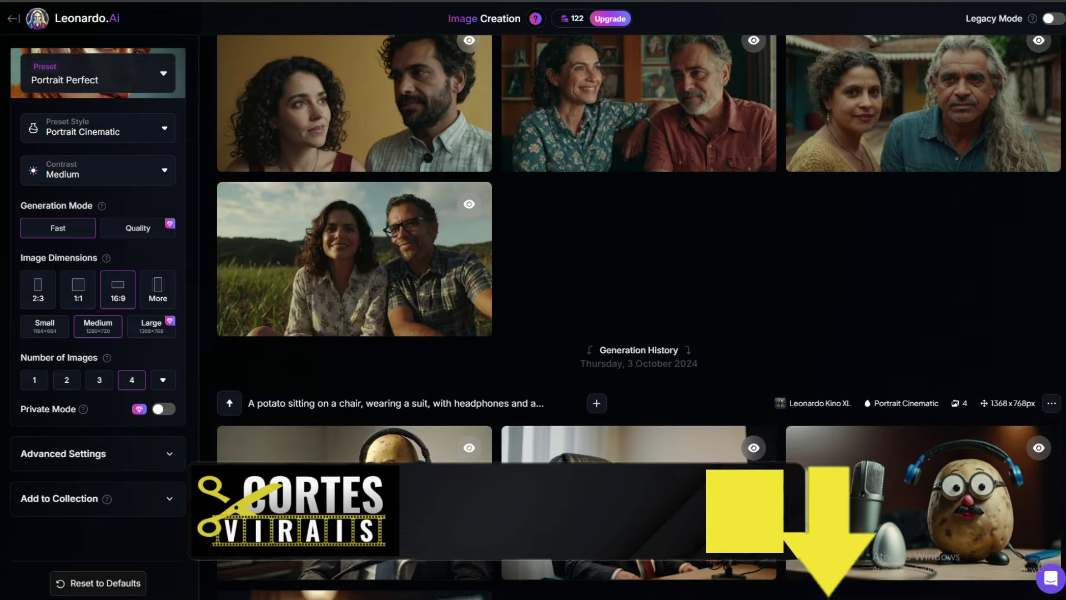
scroll(638, 316, "up", 10)
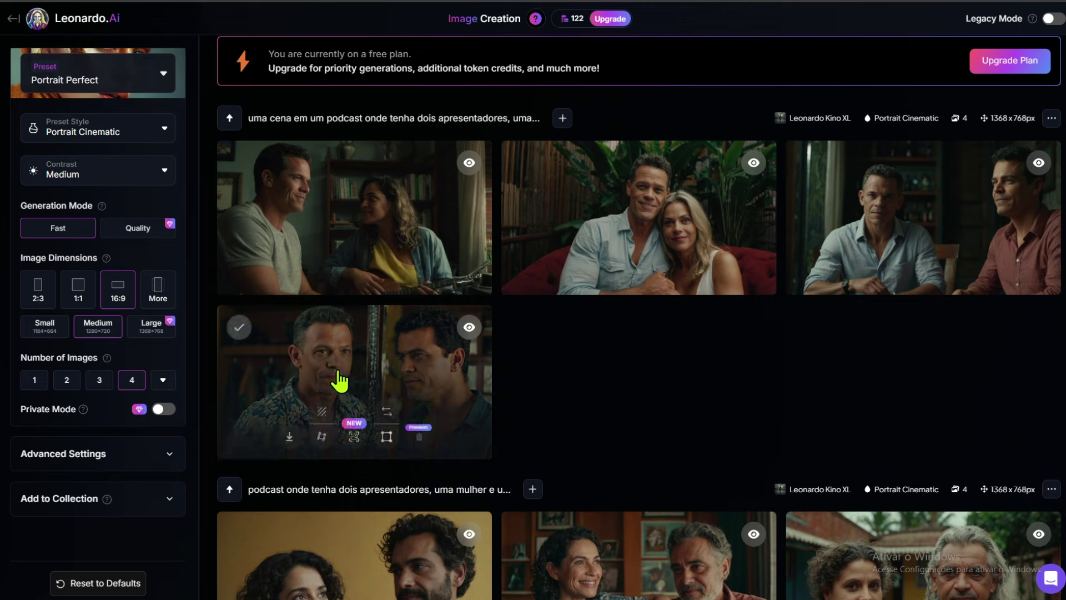
scroll(639, 316, "up", 2)
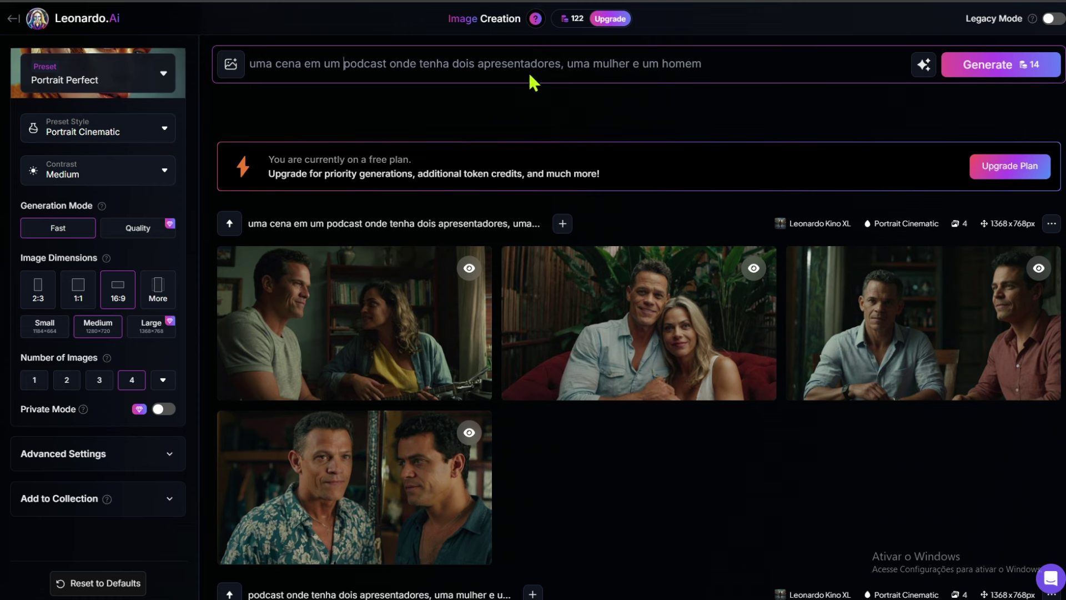
- Generate images with the English prompt "podcast where there are two presenters, a woman and a man" and view individual results enlarged
triple_click(514, 59)
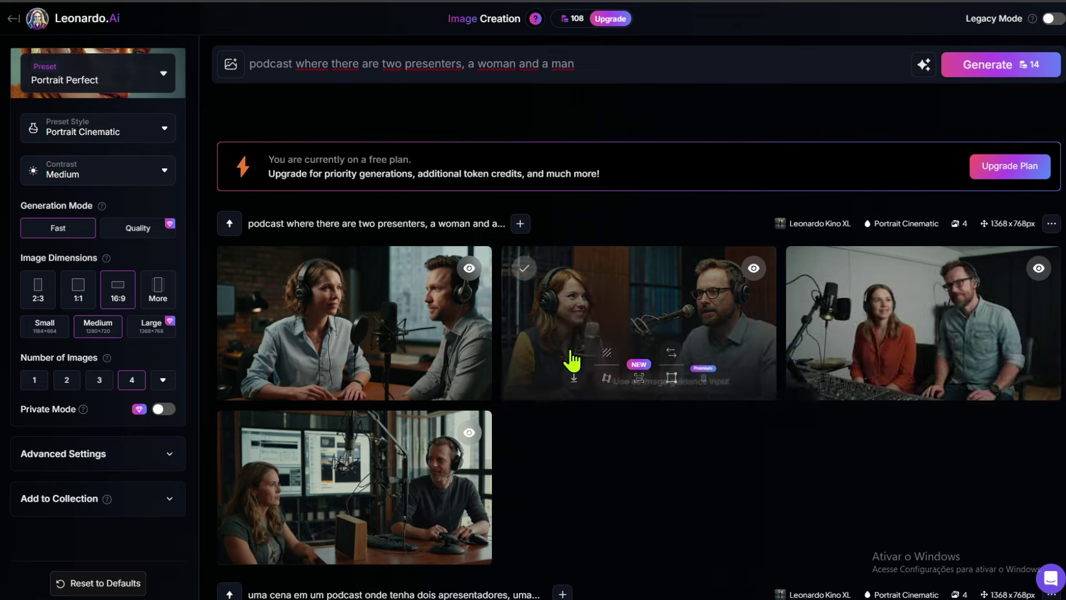
left_click(719, 322)
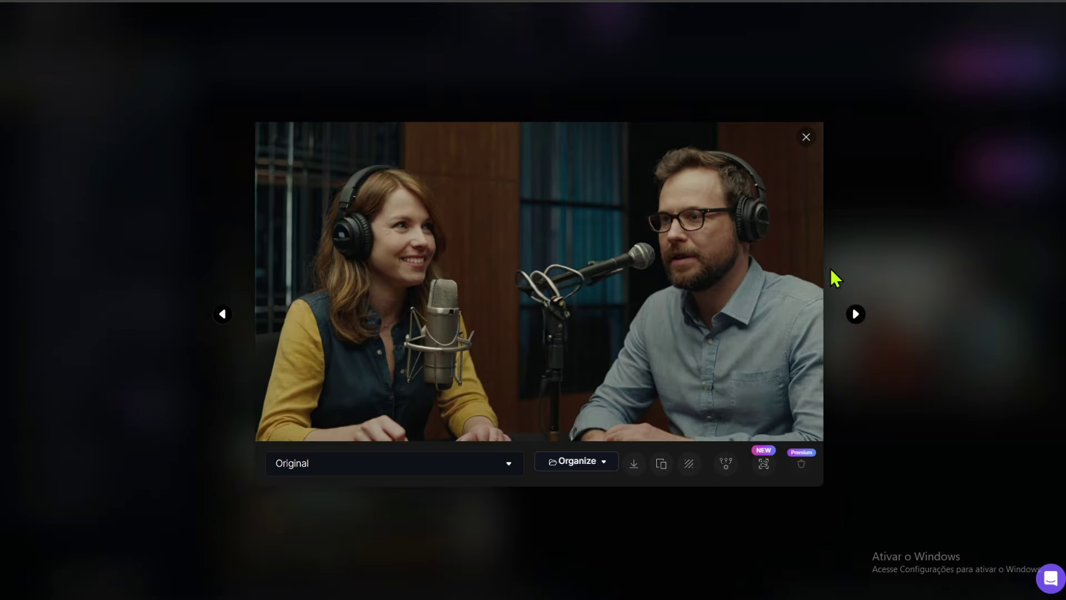
left_click(955, 263)
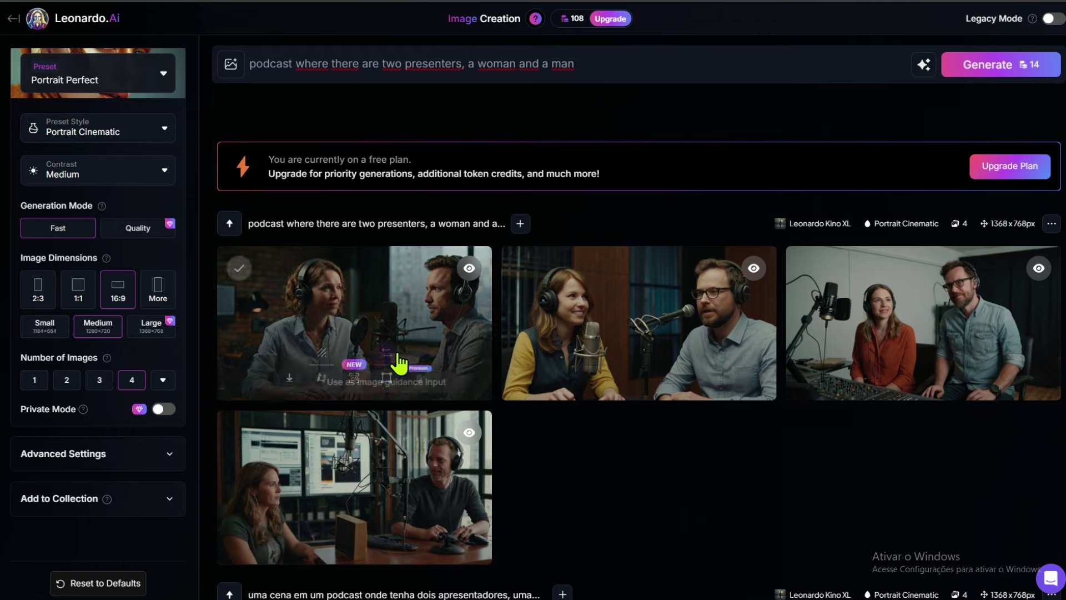
left_click(312, 495)
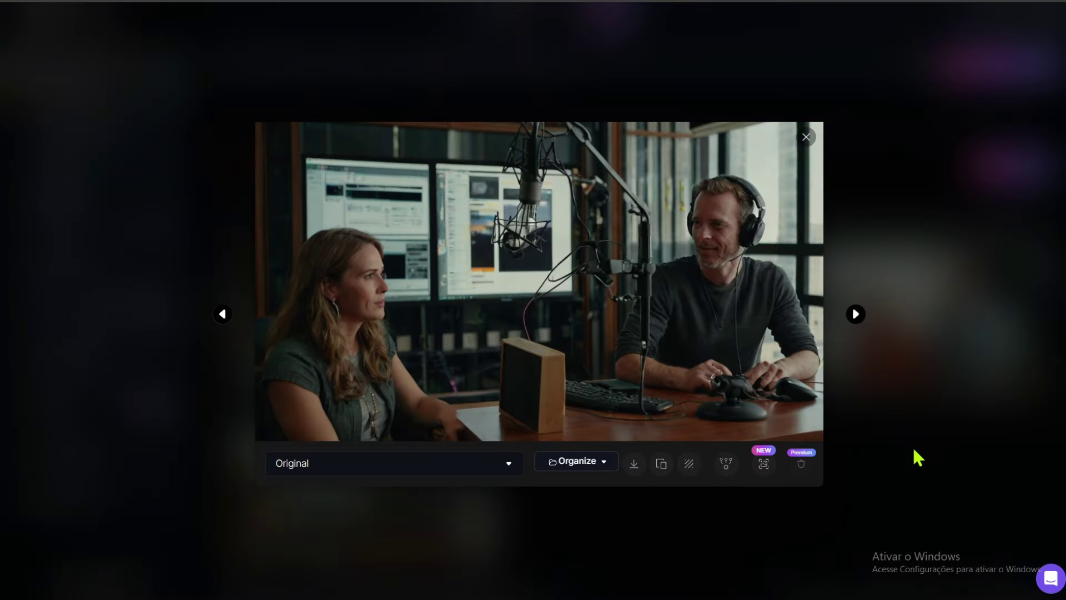
key("Escape")
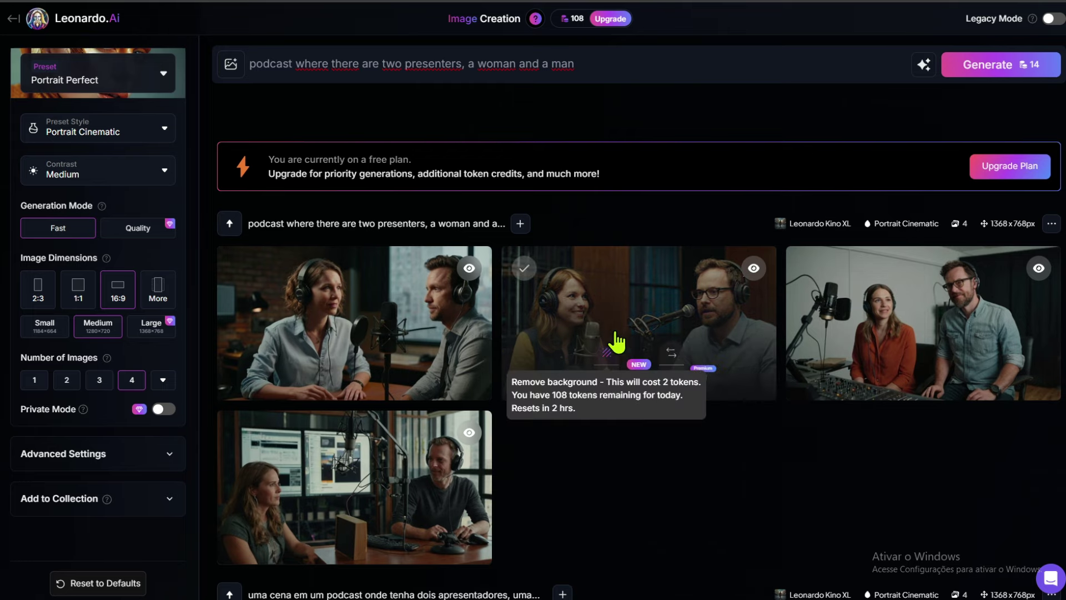
- Open the image of the woman in yellow sleeves beside the bearded man with glasses and download it
left_click(639, 378)
left_click(621, 306)
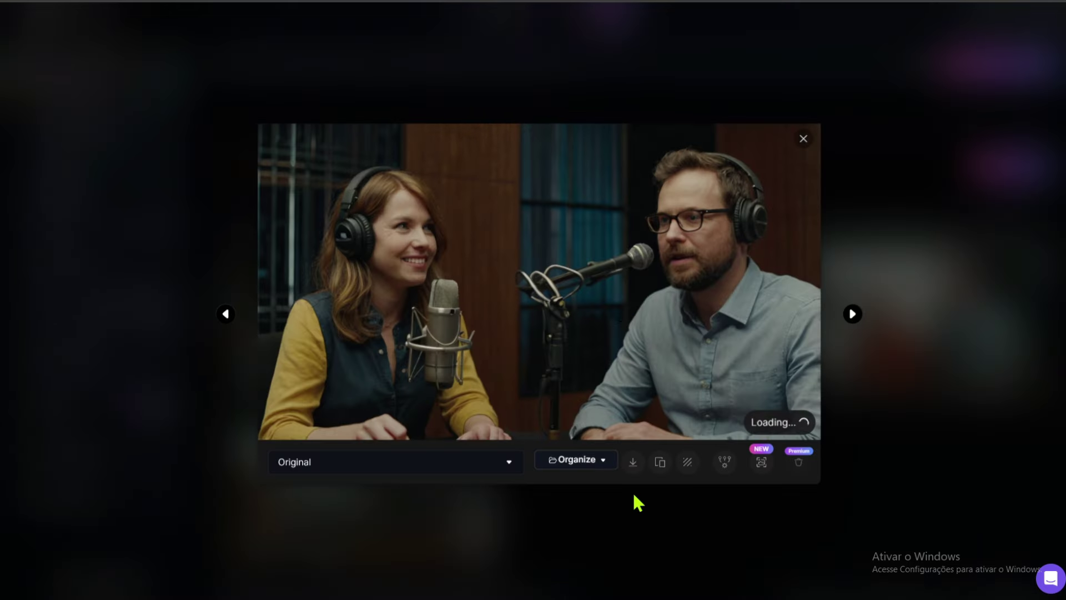
left_click(634, 464)
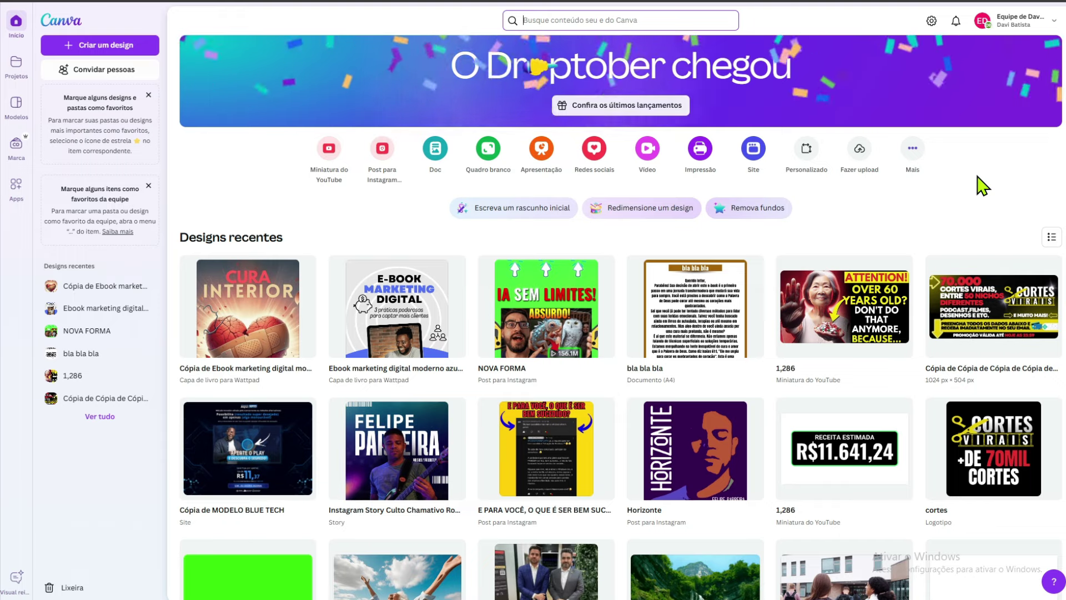
- Switch to Canva and upload the downloaded Leonardo_Kino_XL podcast presenters image
left_click(860, 151)
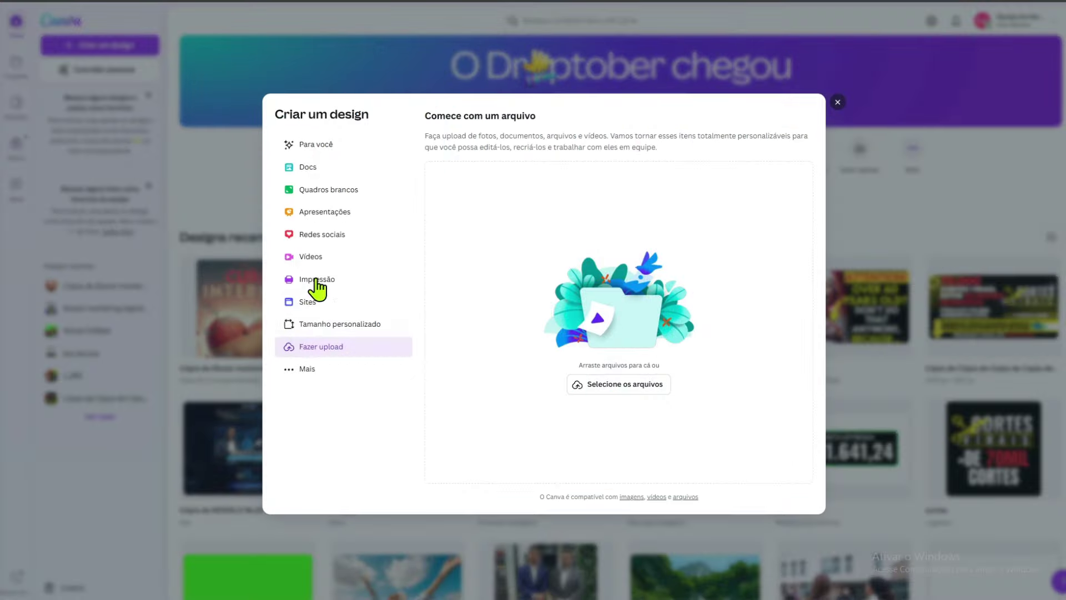
left_click(626, 390)
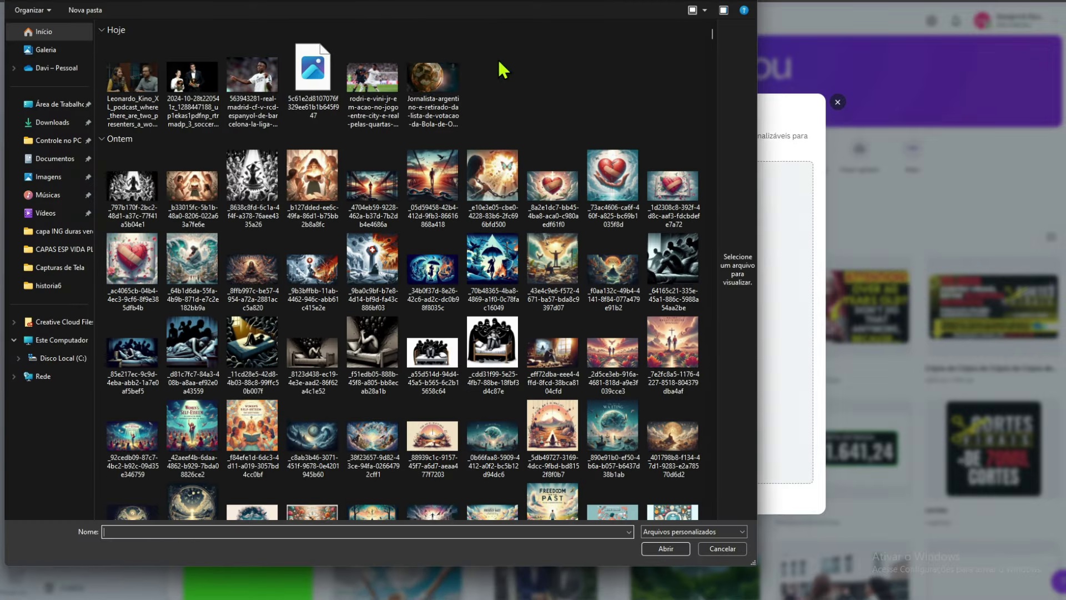
double_click(134, 75)
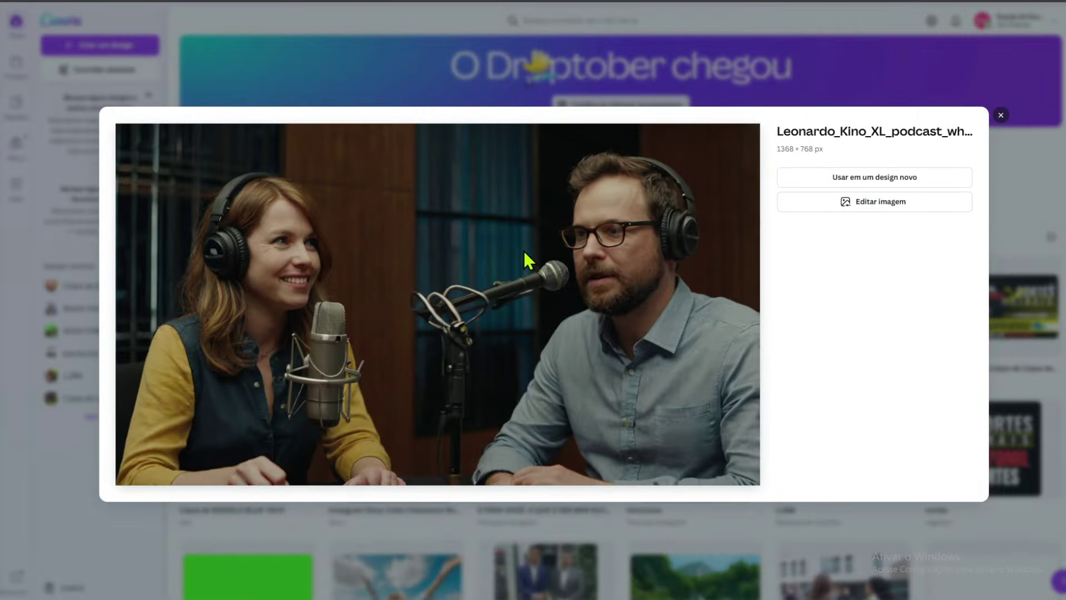
- Open the uploaded presenters image for editing, remove its background, and save the cutout to the computer
left_click(884, 209)
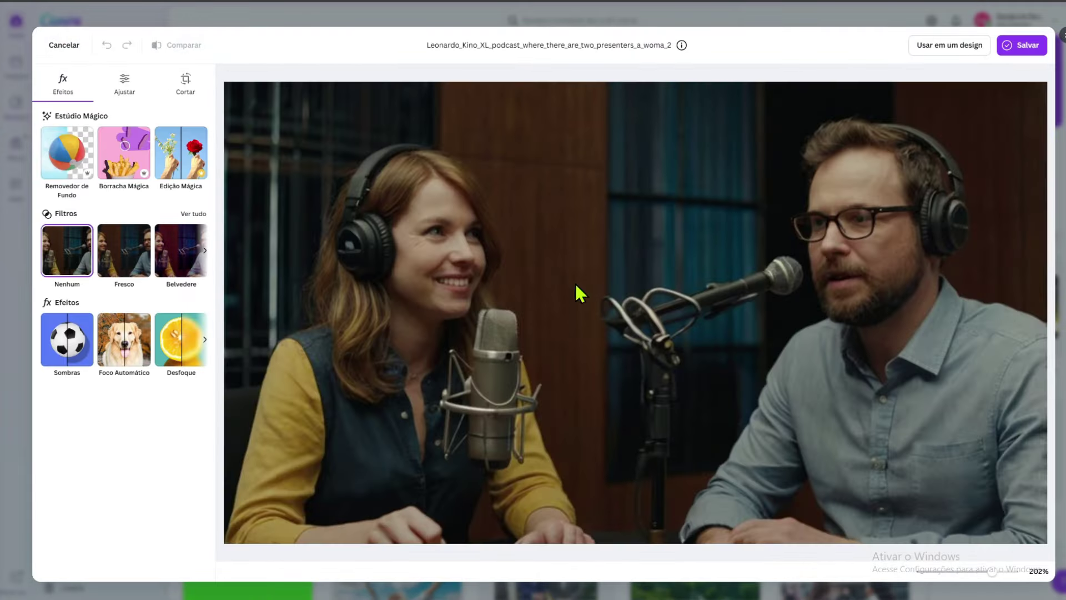
left_click(82, 172)
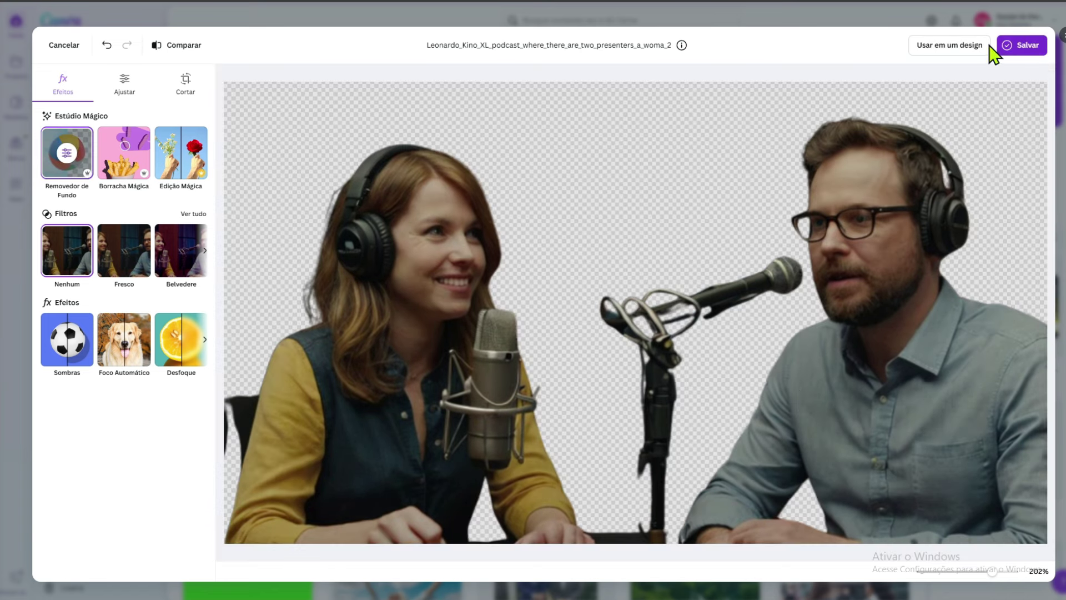
left_click(1025, 52)
left_click(980, 102)
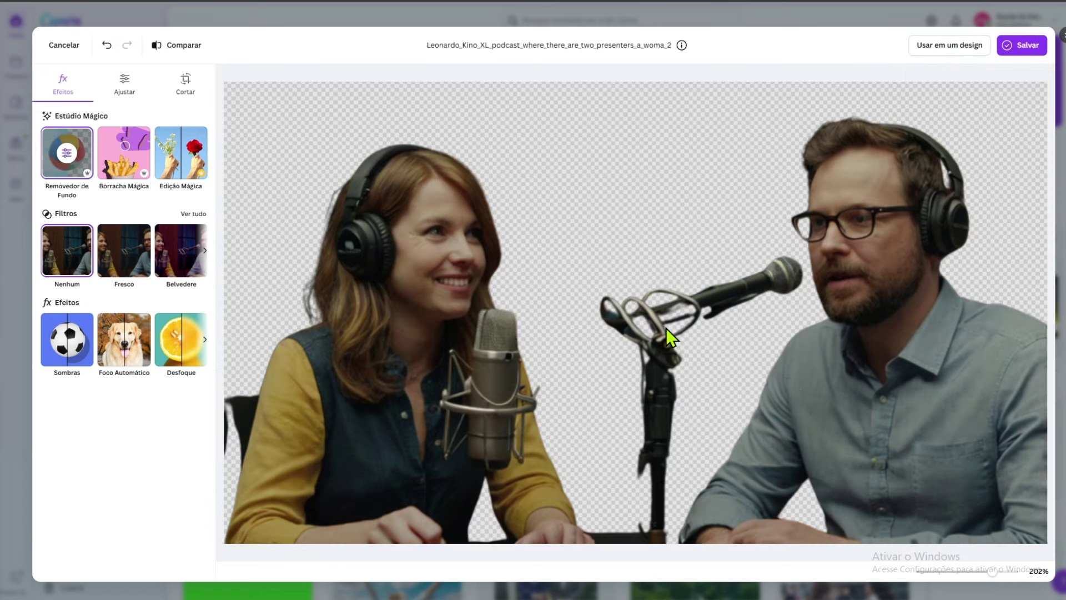
- Switch to Filmora and import the background-free presenters image from the Downloads folder into the project media
key("alt+Tab")
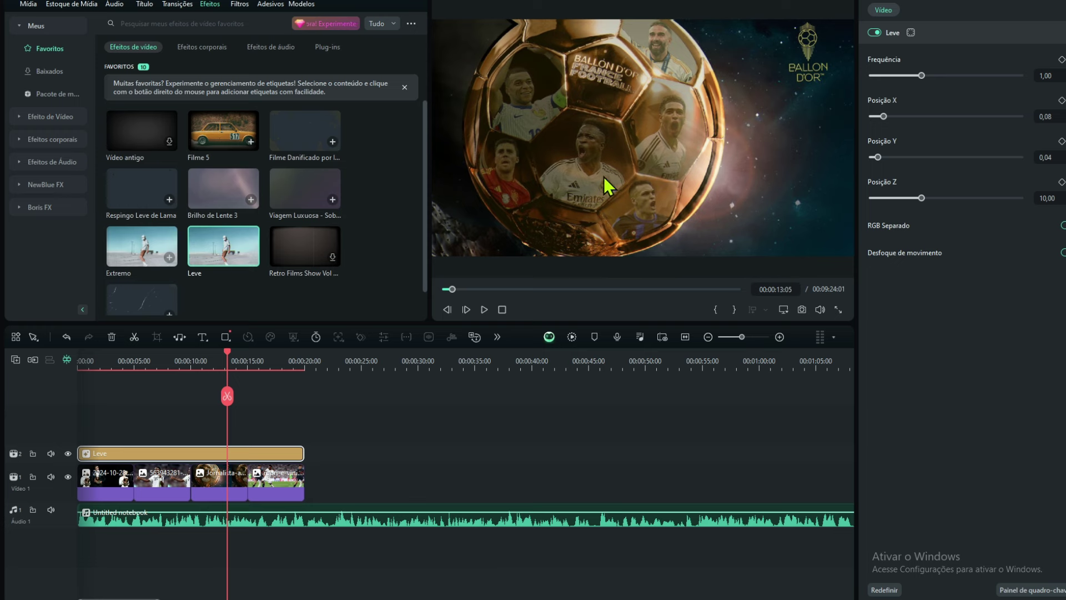
key("alt+Tab")
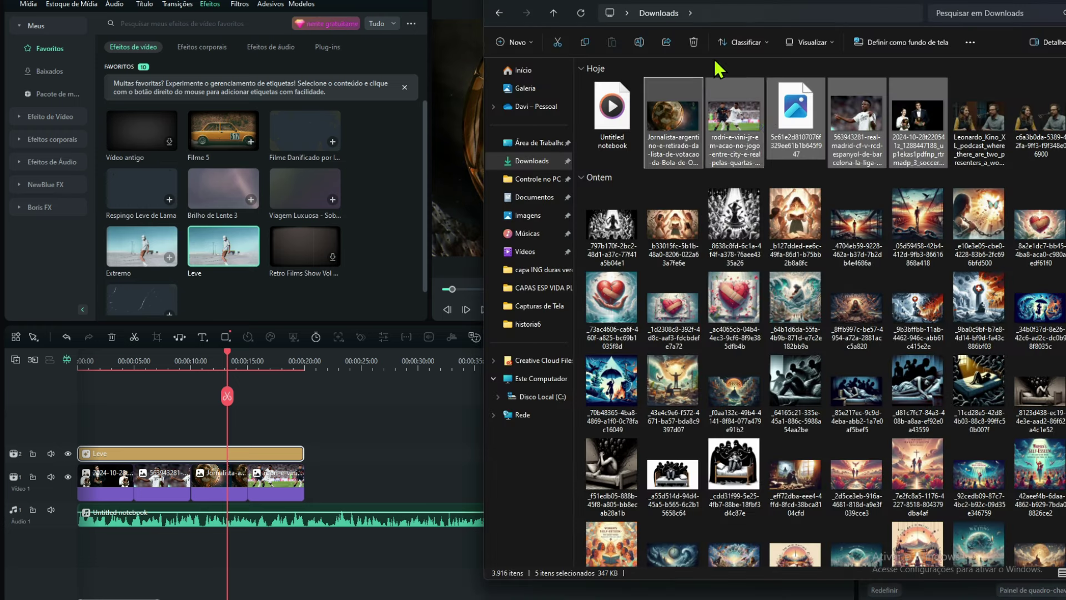
left_click_drag(926, 145, 196, 115)
left_click(23, 5)
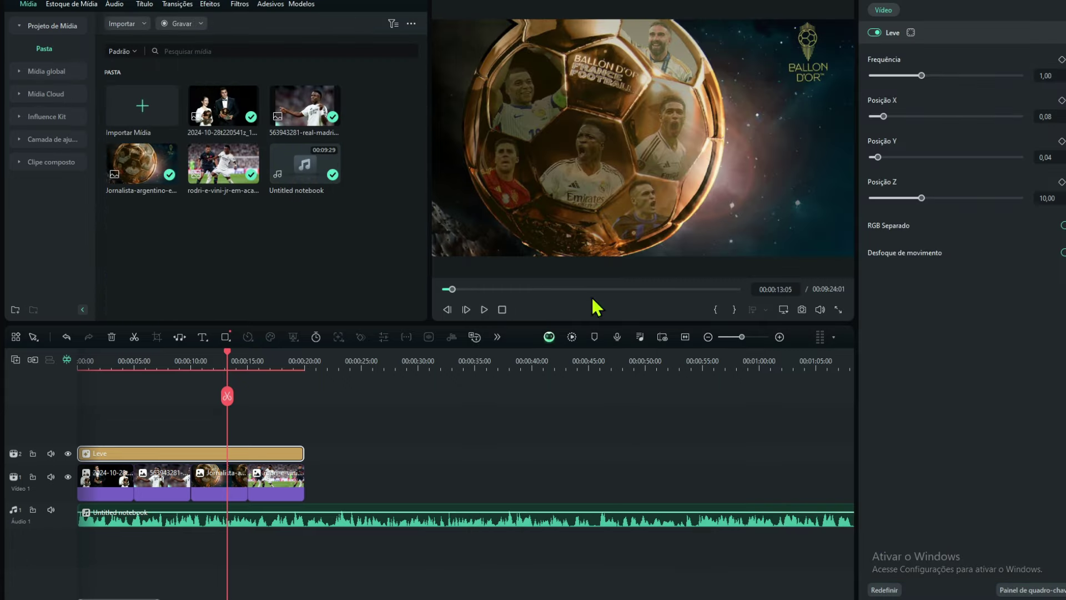
key("alt+Tab")
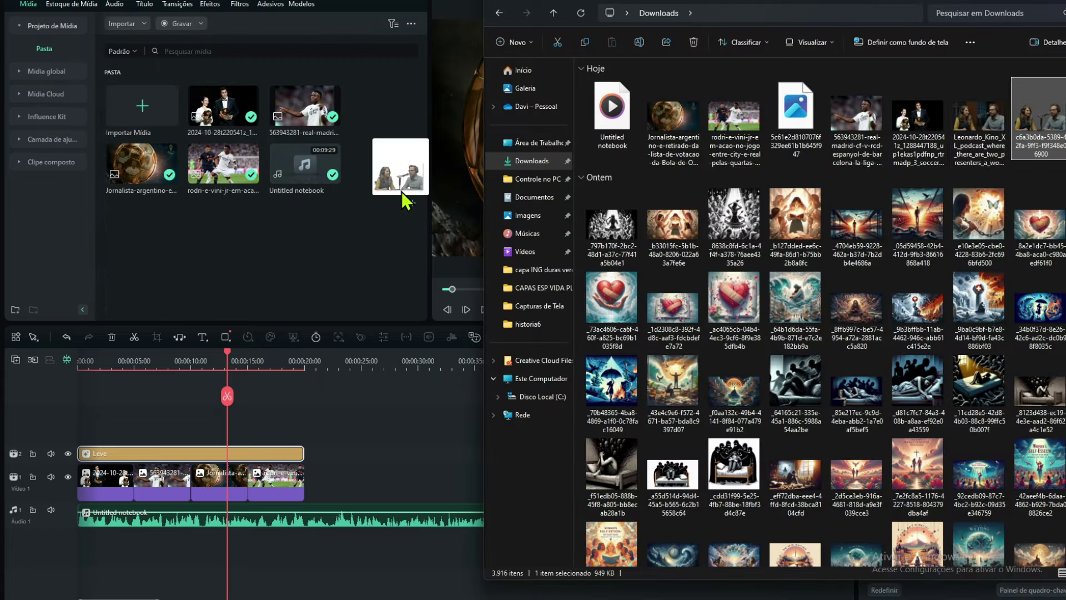
left_click_drag(452, 197, 267, 257)
- Place the presenters cutout on a new track above the Leve effect, extend it to the end of the images, and preview it
left_click_drag(132, 170, 76, 426)
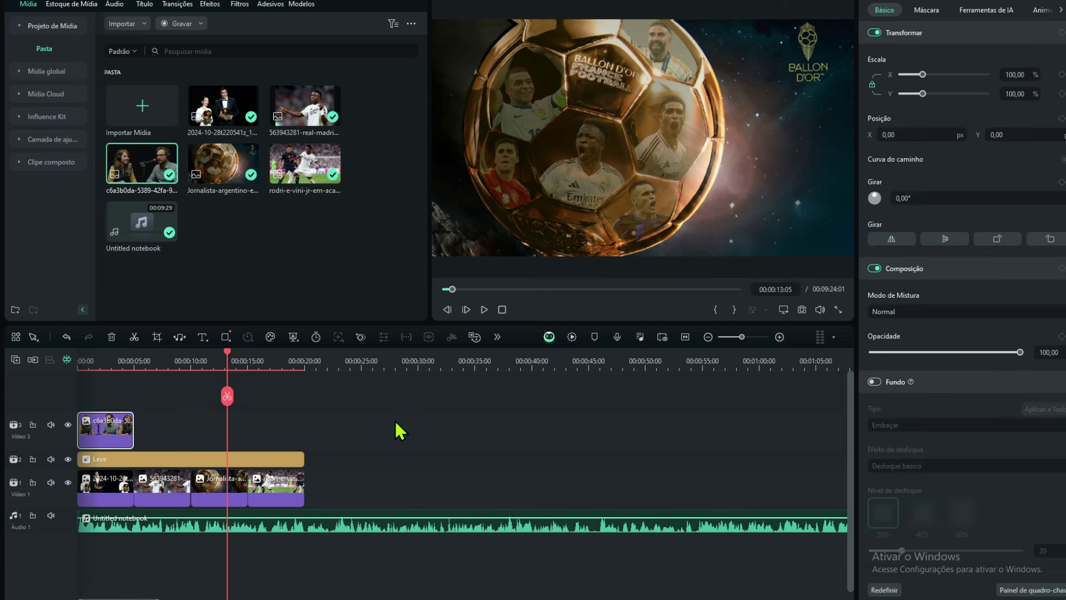
left_click(84, 360)
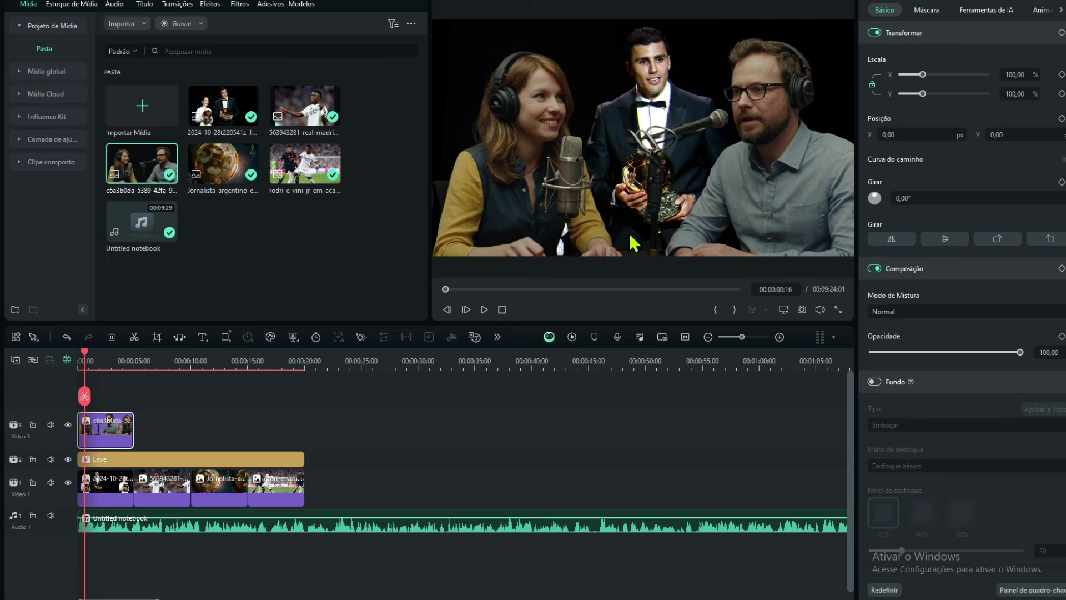
left_click_drag(131, 428, 299, 433)
left_click(484, 309)
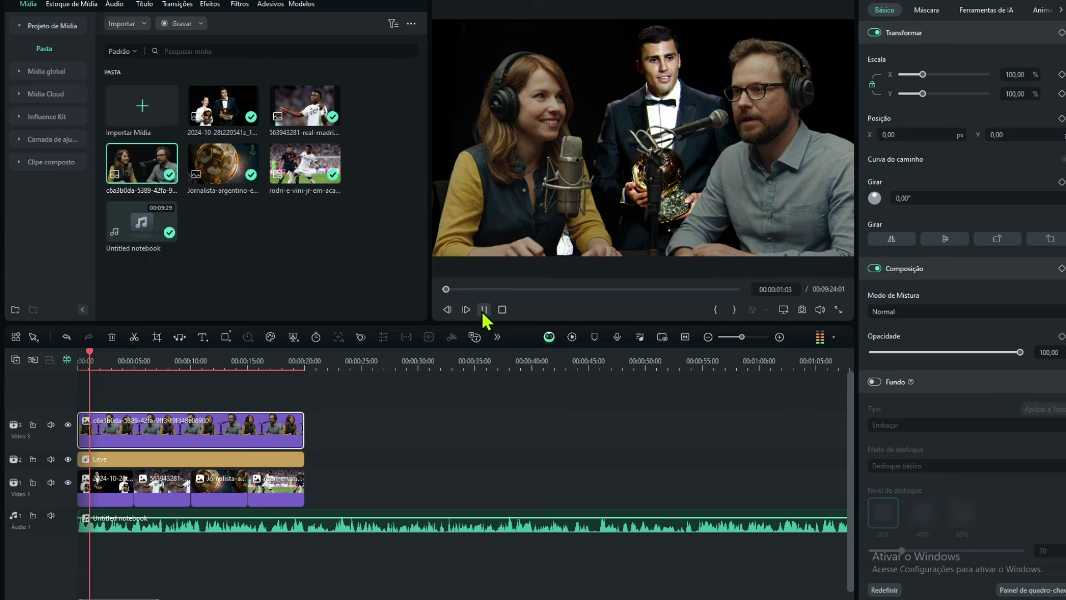
left_click(484, 309)
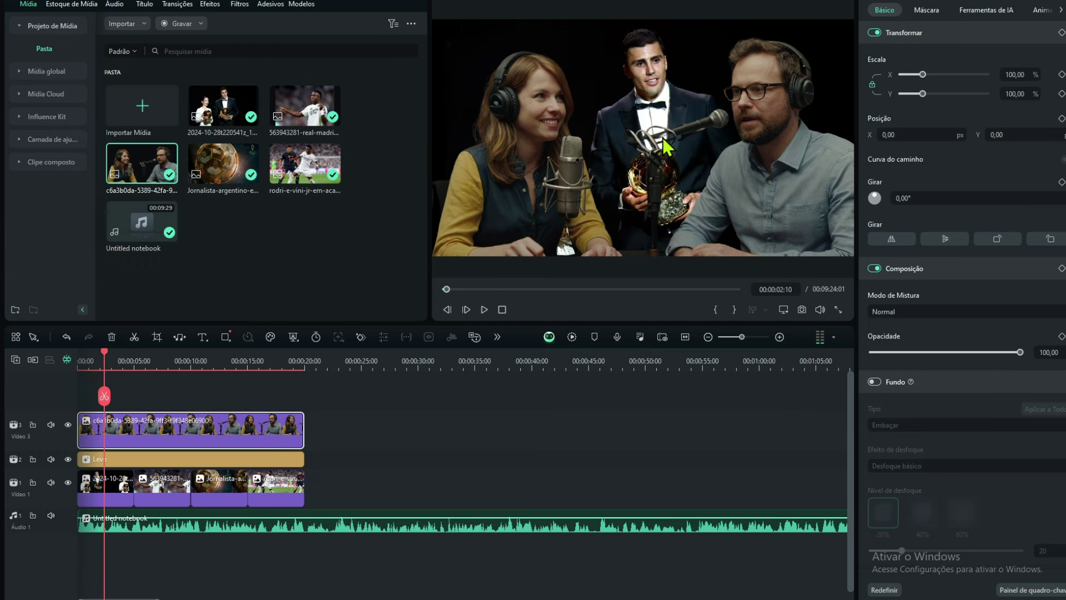
- Lower the presenters cutout to a Y position of about -175.29, scale it to about 104.30%, and preview the composition
left_click_drag(506, 176, 501, 231)
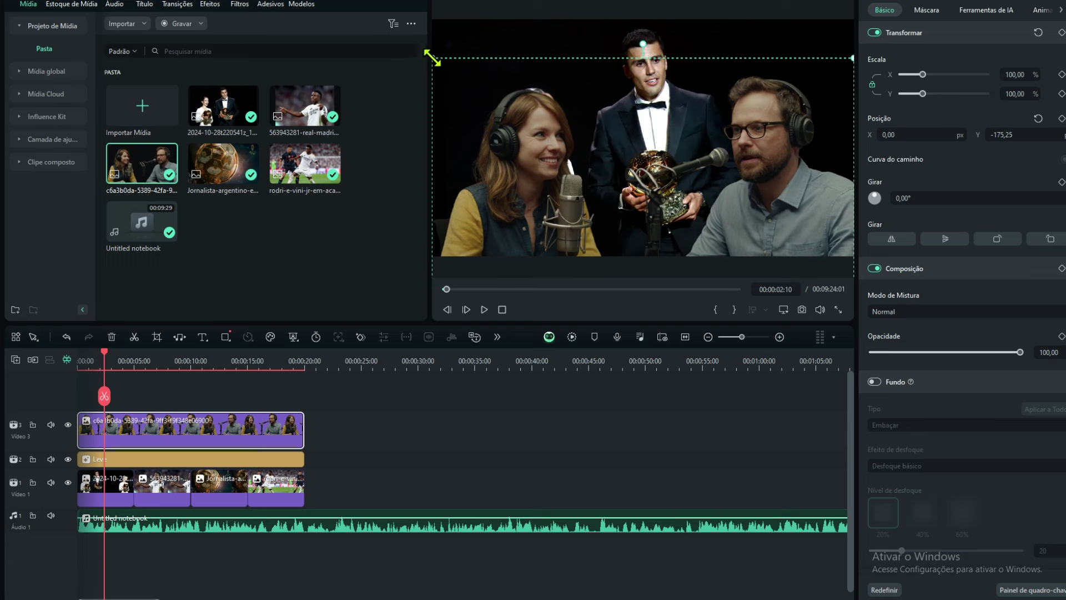
left_click_drag(433, 58, 418, 52)
left_click_drag(542, 159, 553, 164)
left_click(483, 310)
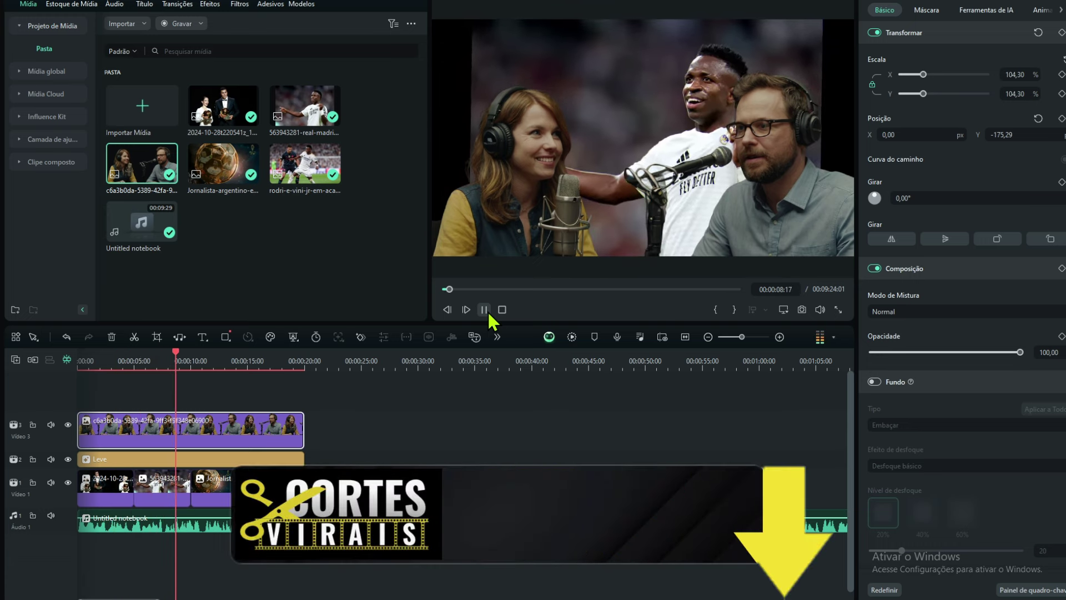
left_click(488, 313)
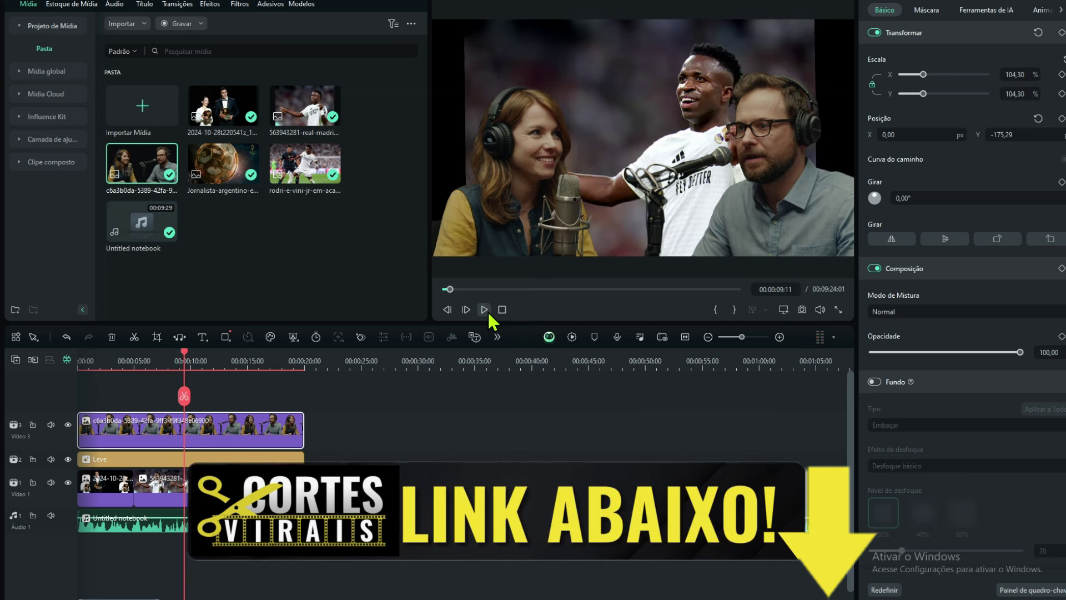